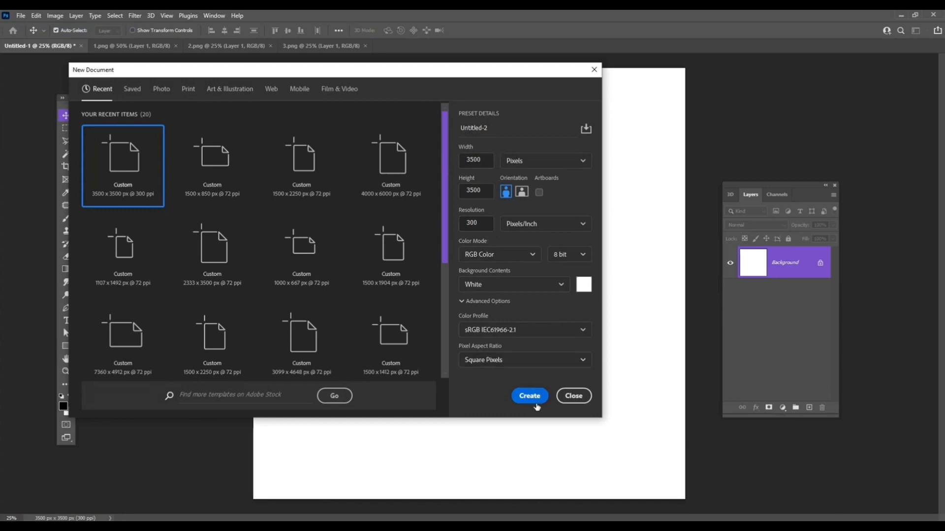
# Dismiss the new document setup and draw a circle about 2916 px wide centred on the white canvas with the Ellipse tool.
pyautogui.click(574, 397)
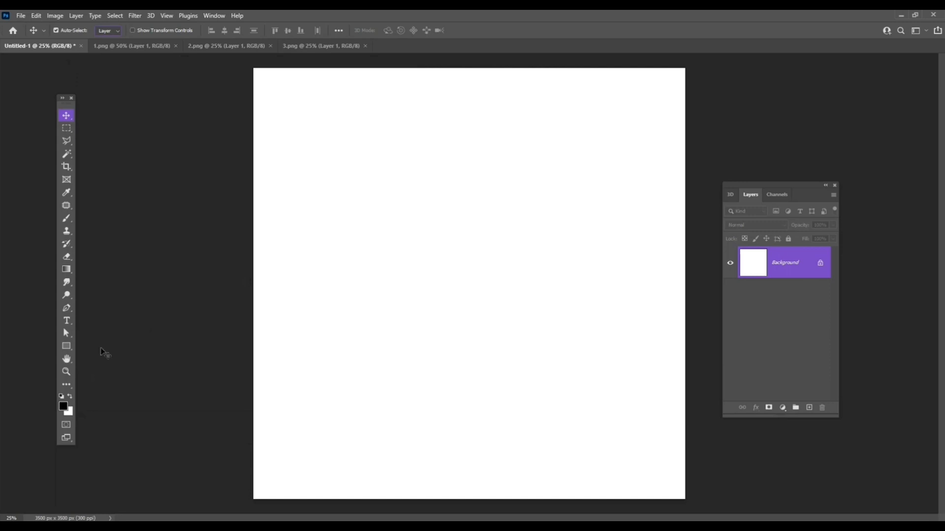
pyautogui.click(68, 347)
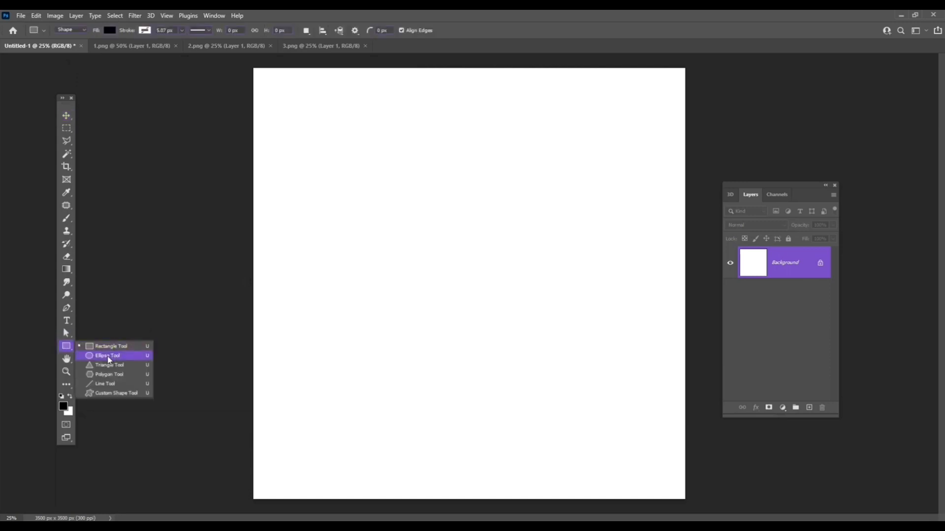
pyautogui.click(123, 358)
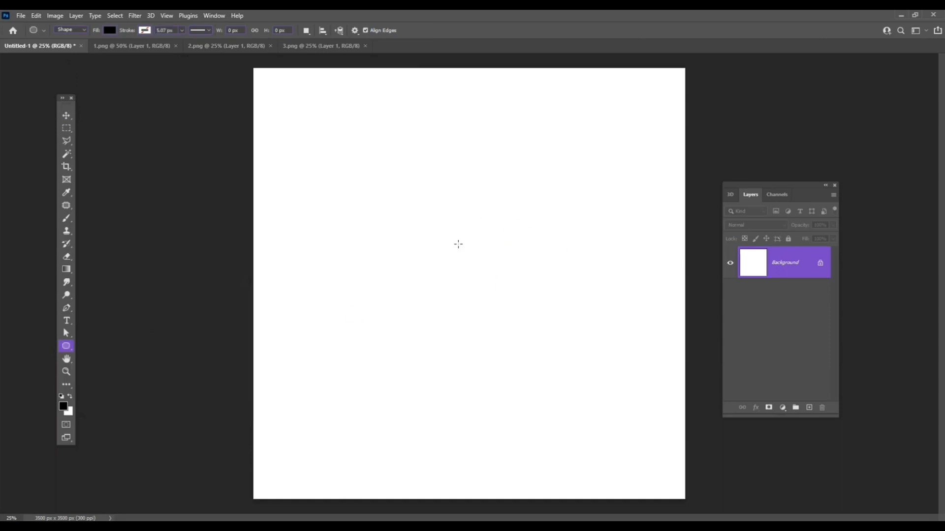
pyautogui.moveTo(348, 152)
pyautogui.mouseDown()
pyautogui.moveTo(540, 289)
pyautogui.moveTo(734, 481)
pyautogui.moveTo(698, 430)
pyautogui.moveTo(740, 453)
pyautogui.moveTo(717, 459)
pyautogui.moveTo(738, 464)
pyautogui.mouseUp()
pyautogui.press('space')
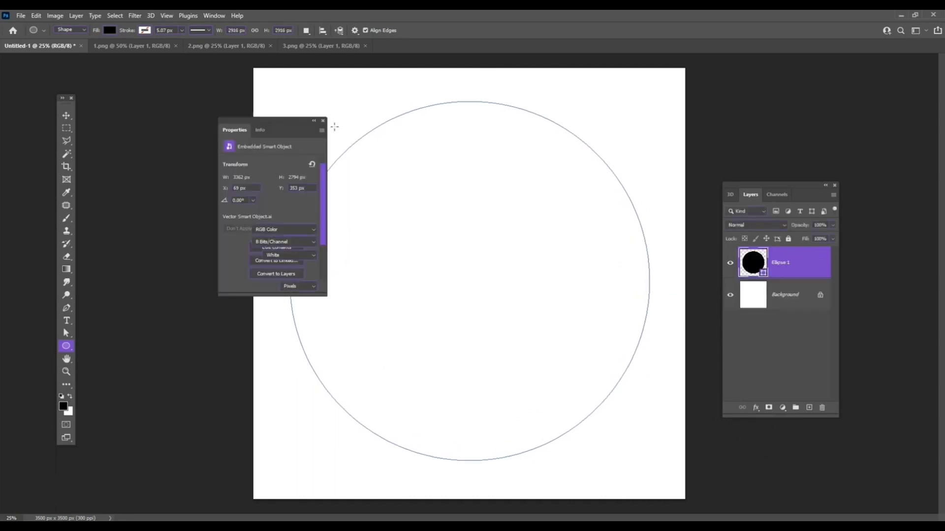
pyautogui.click(323, 121)
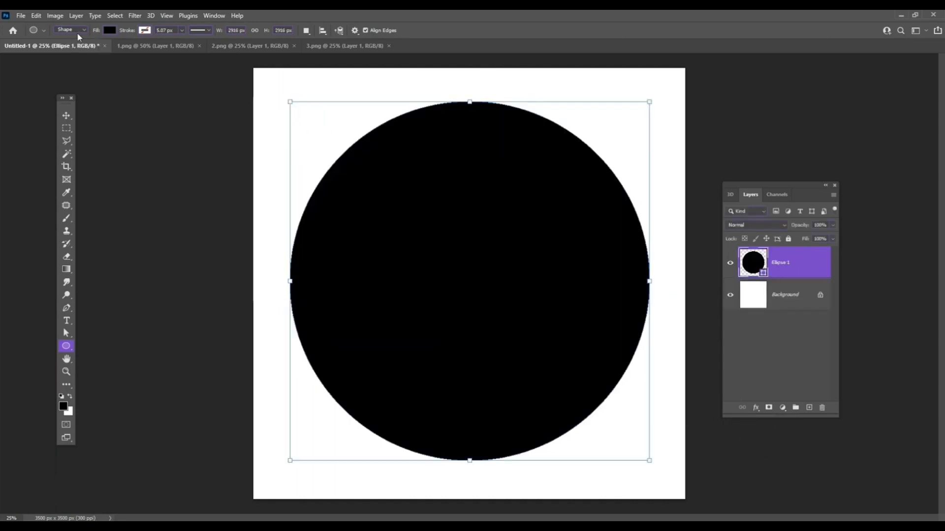
# Give the circle a black stroke and remove its fill.
pyautogui.click(82, 29)
pyautogui.click(144, 31)
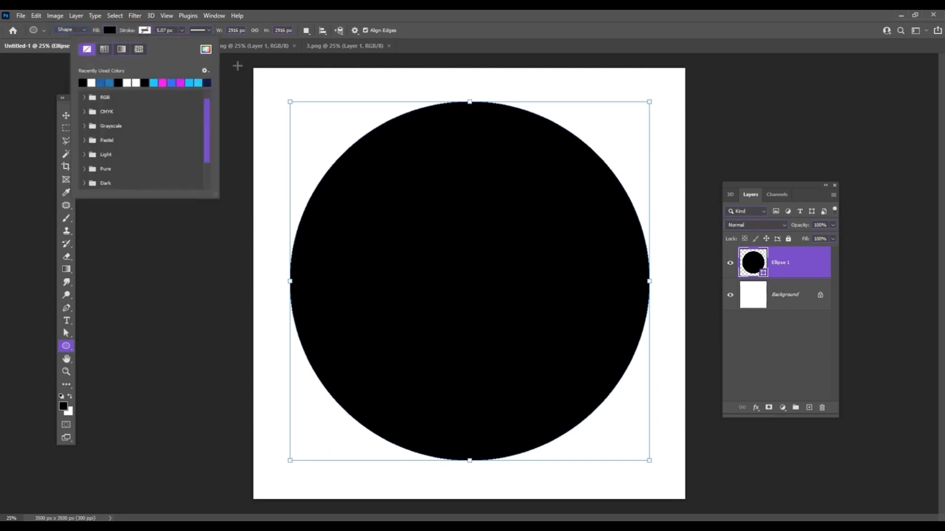
pyautogui.click(110, 31)
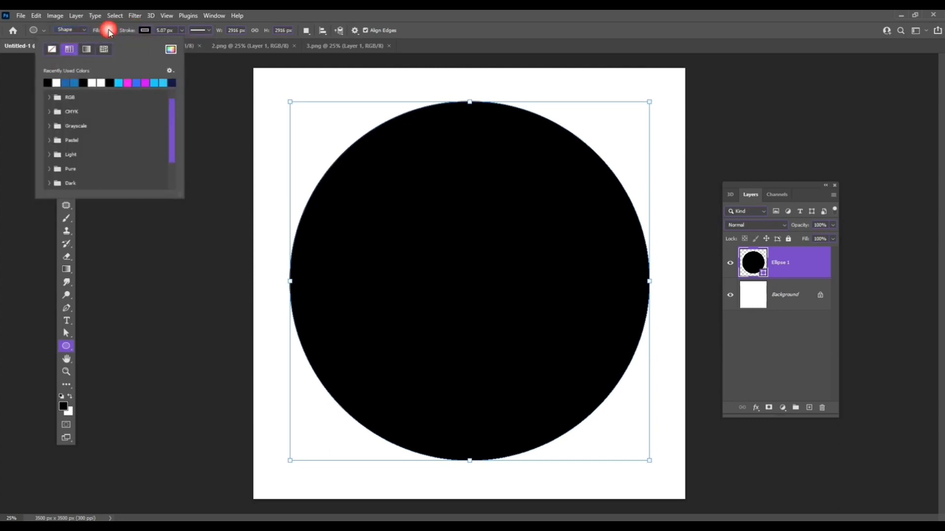
pyautogui.click(52, 49)
# Set the circle's stroke width to 30 px.
pyautogui.click(164, 30)
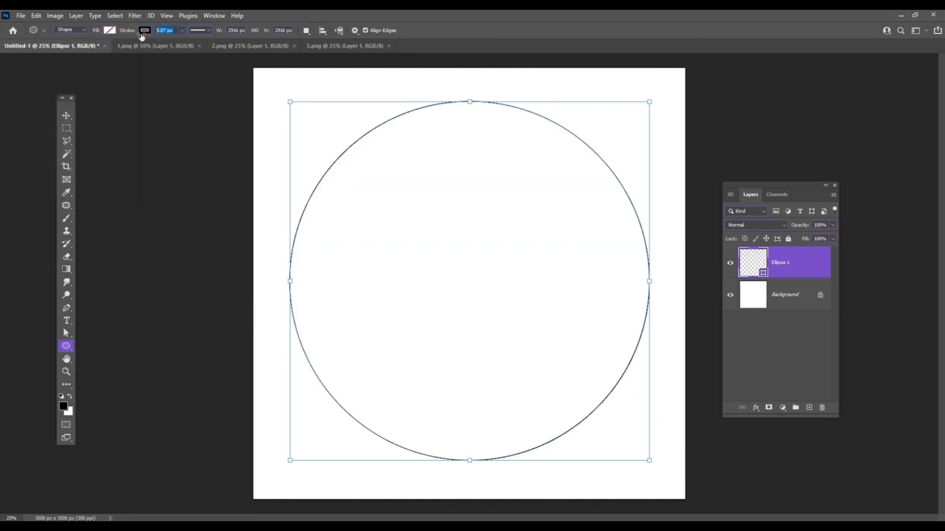
pyautogui.write('12')
pyautogui.press('Return')
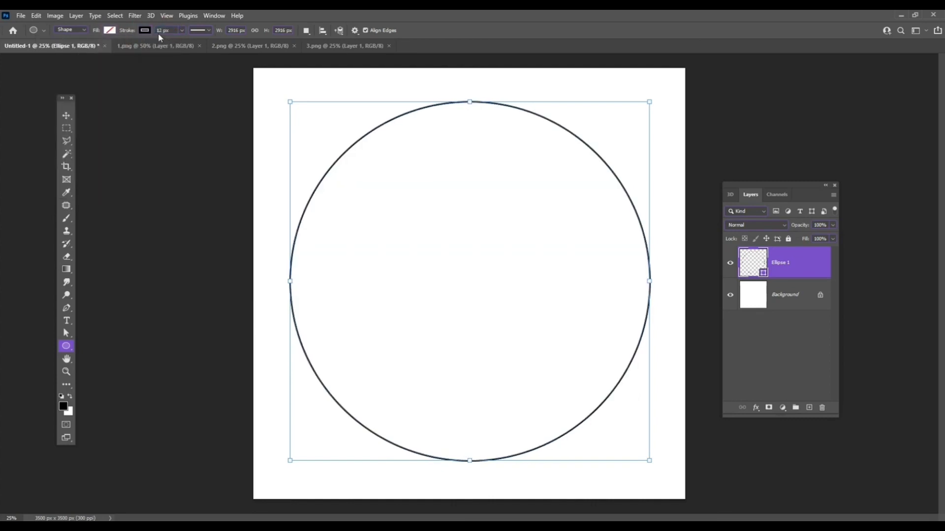
pyautogui.click(165, 31)
pyautogui.press('Return')
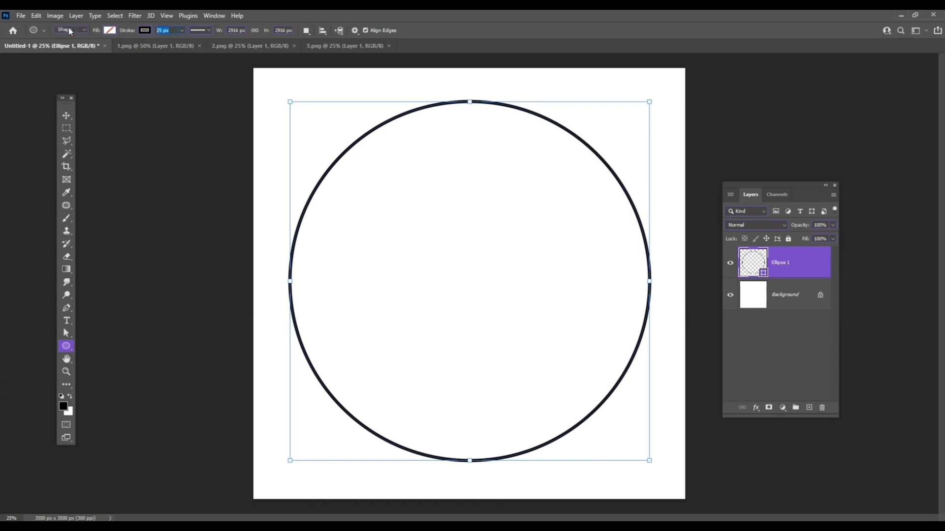
pyautogui.write('30')
pyautogui.press('Return')
# Duplicate the circle layer and scale the copy about its centre to about 77.6% as a concentric inner ring.
pyautogui.click(65, 116)
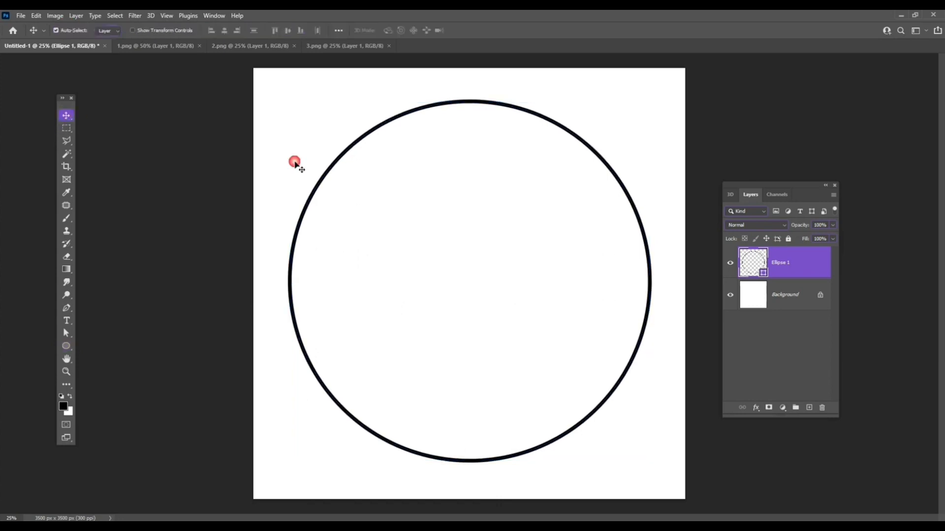
pyautogui.hotkey('ctrl', 'j')
pyautogui.hotkey('ctrl', 't')
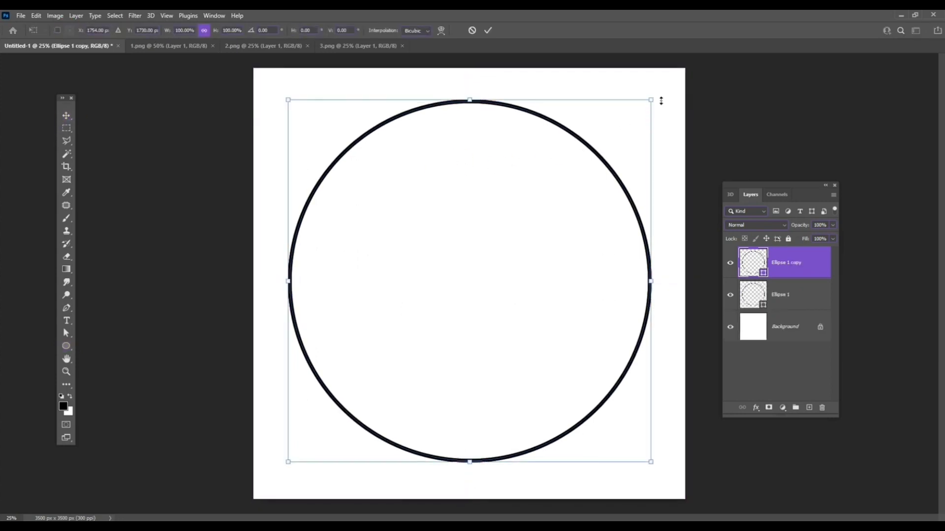
pyautogui.moveTo(656, 105); pyautogui.dragTo(620, 146)
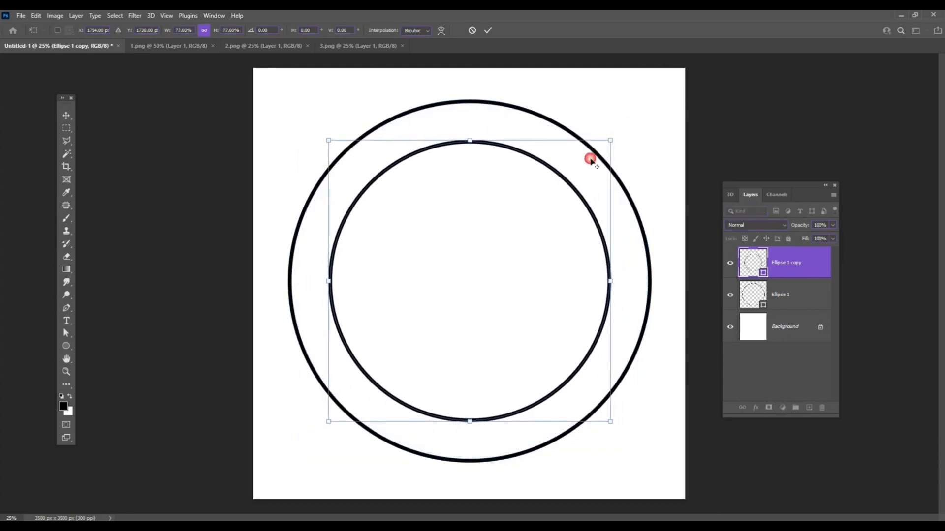
pyautogui.click(66, 117)
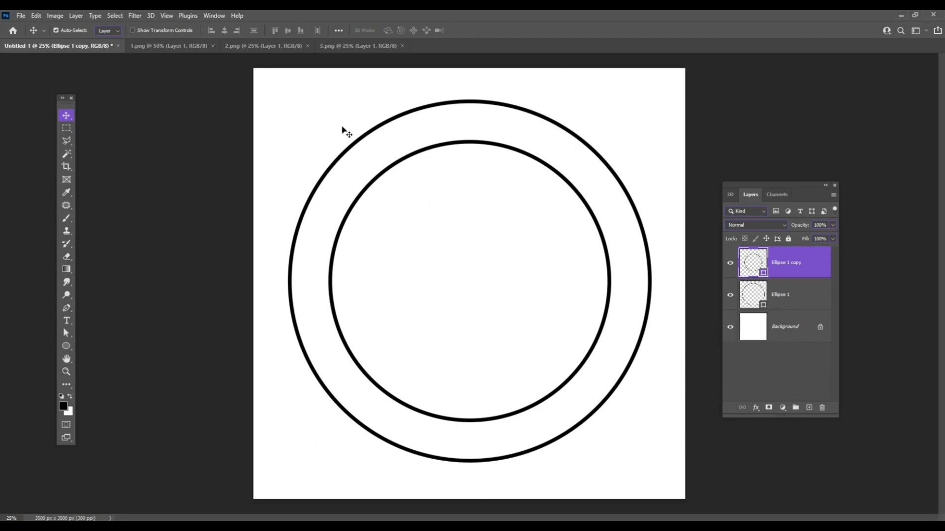
# Copy the crowned skull artwork from 2.png into Untitled-1 and position it over the middle of the circles.
pyautogui.click(162, 46)
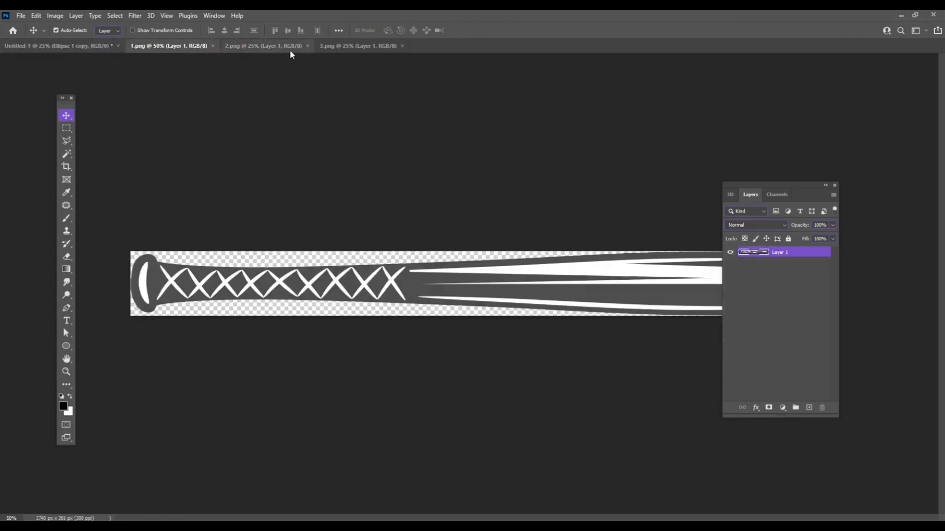
pyautogui.click(288, 49)
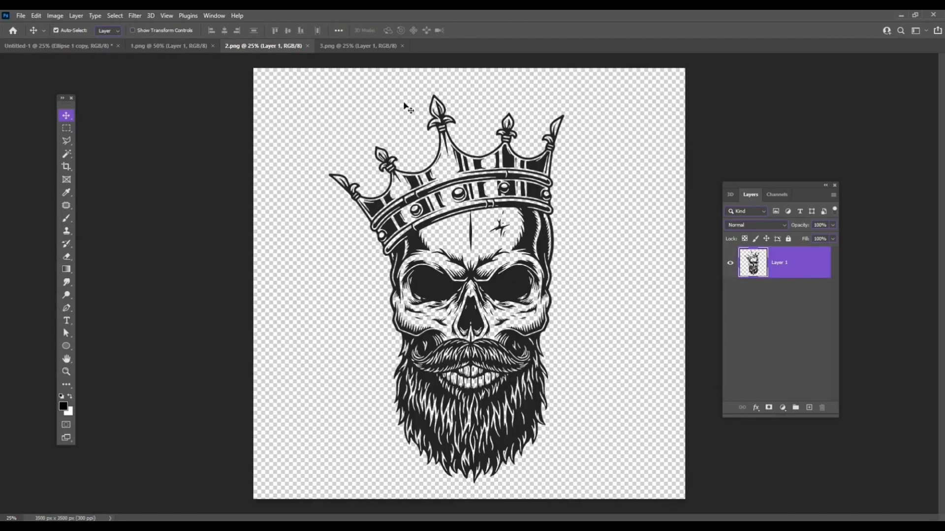
pyautogui.click(358, 46)
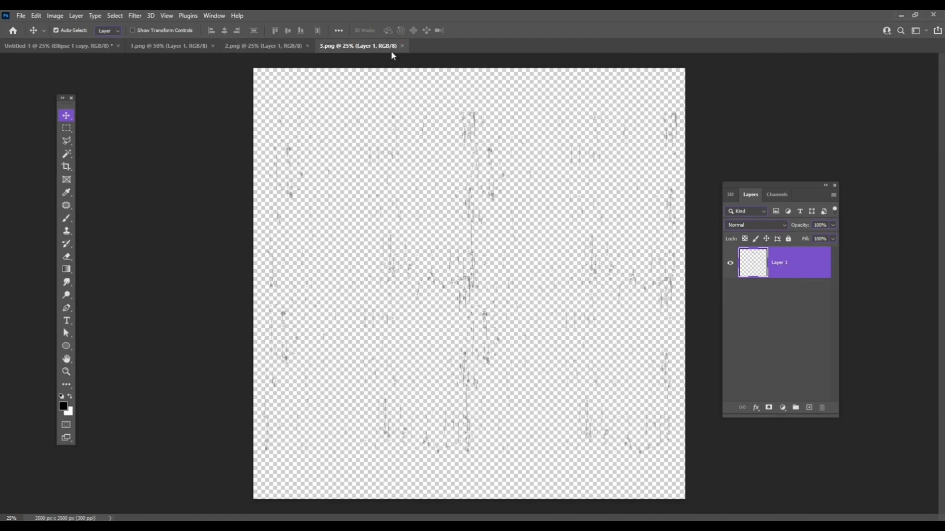
pyautogui.click(261, 45)
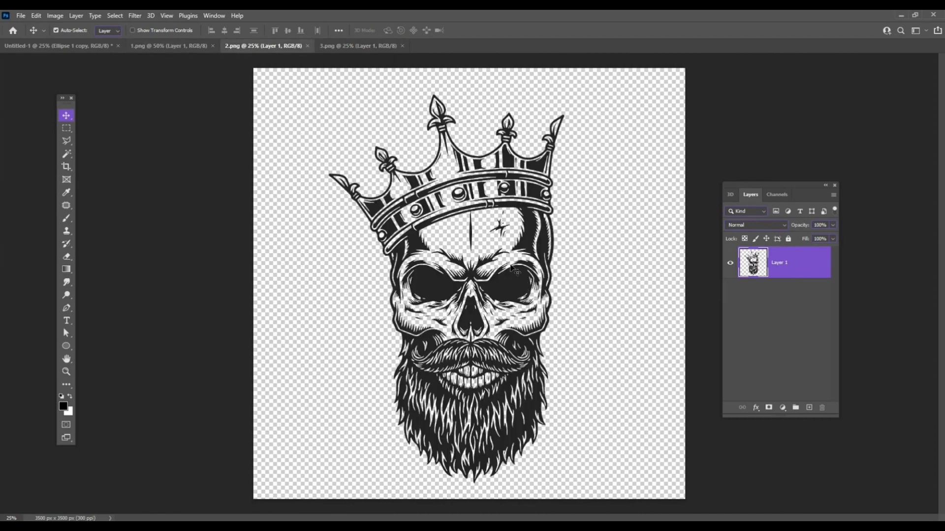
pyautogui.moveTo(532, 240); pyautogui.dragTo(589, 312)
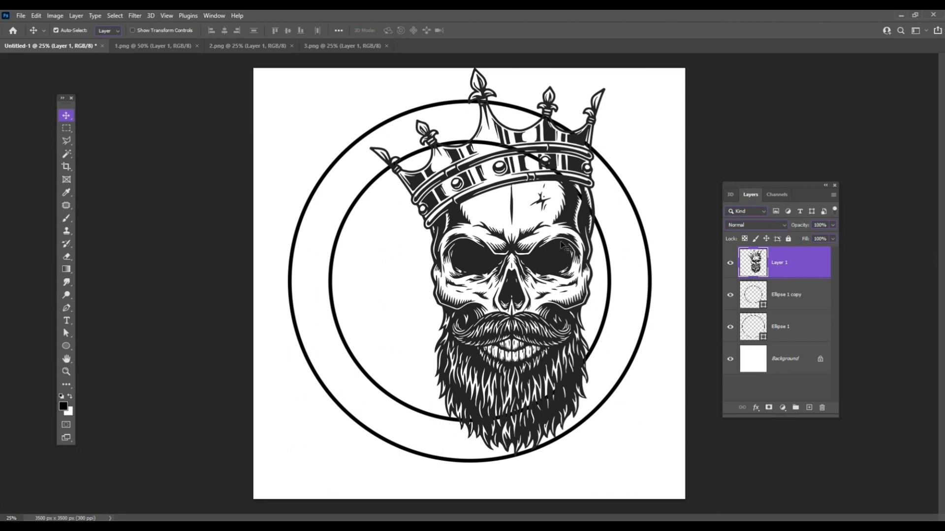
pyautogui.moveTo(552, 262); pyautogui.dragTo(520, 269)
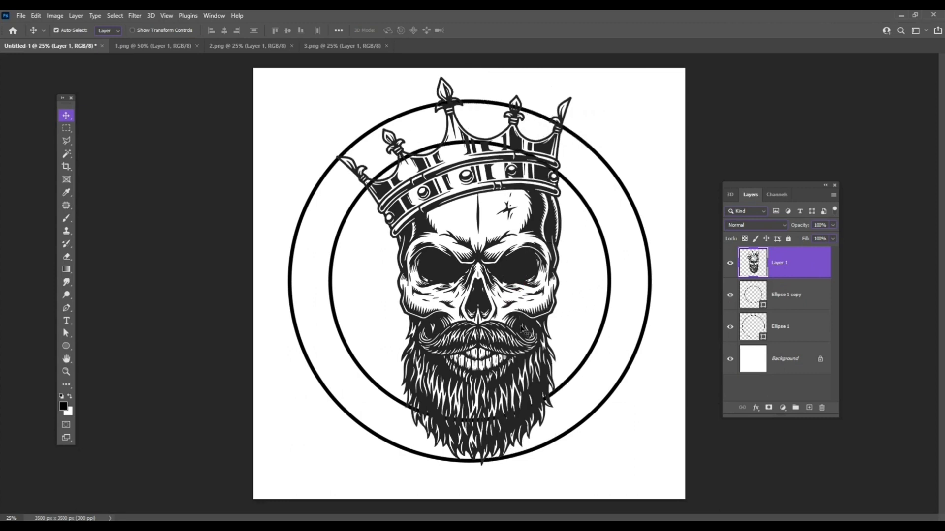
# Turn the skull artwork pure black with a Hue/Saturation Lightness of -100 and convert its layer to a smart object.
pyautogui.press('ctrl')
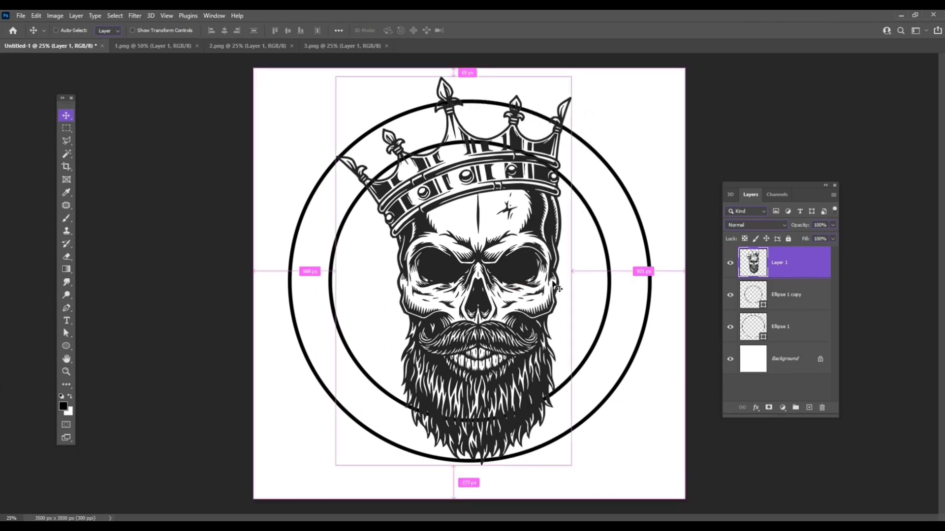
pyautogui.hotkey('ctrl', 'u')
pyautogui.moveTo(409, 297); pyautogui.dragTo(364, 296)
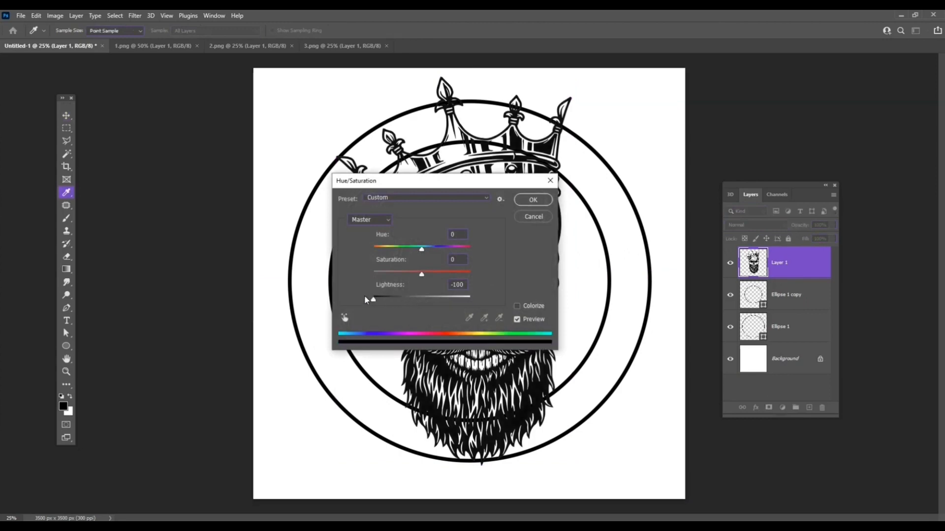
pyautogui.click(550, 181)
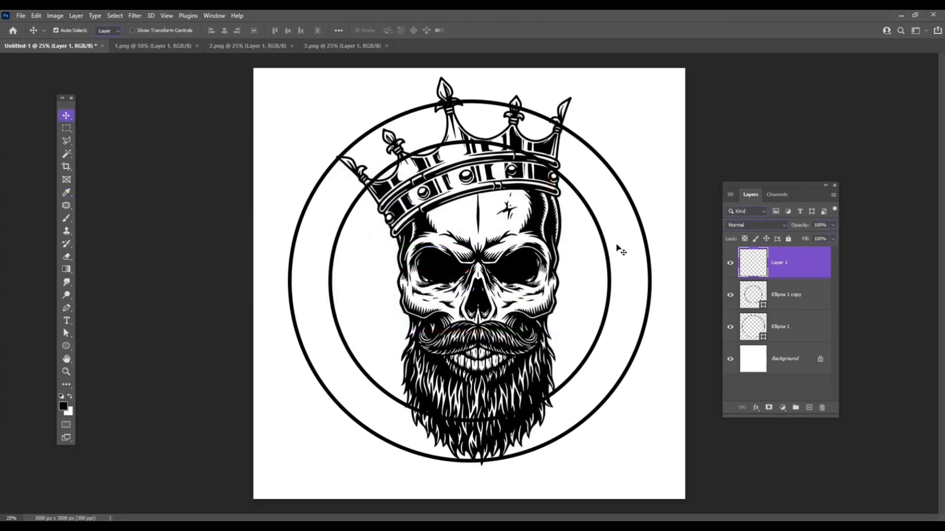
pyautogui.rightClick(801, 262)
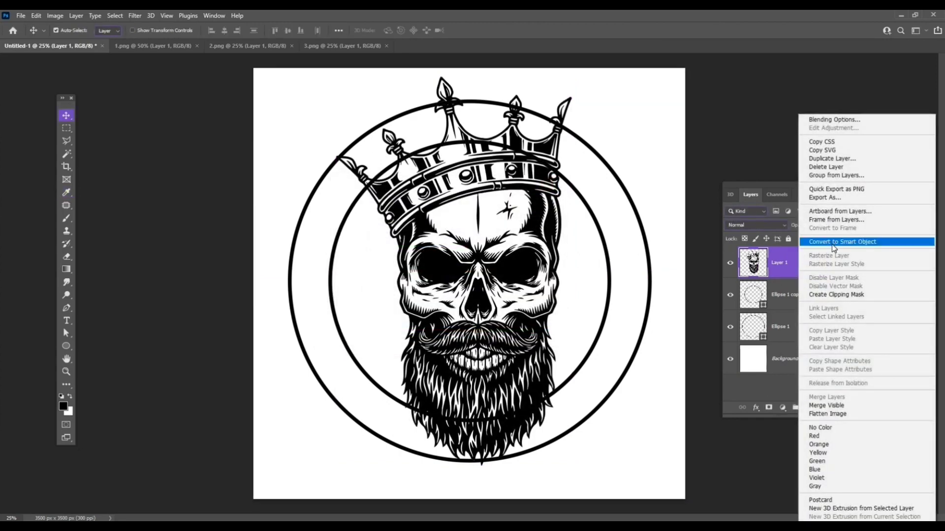
pyautogui.click(650, 250)
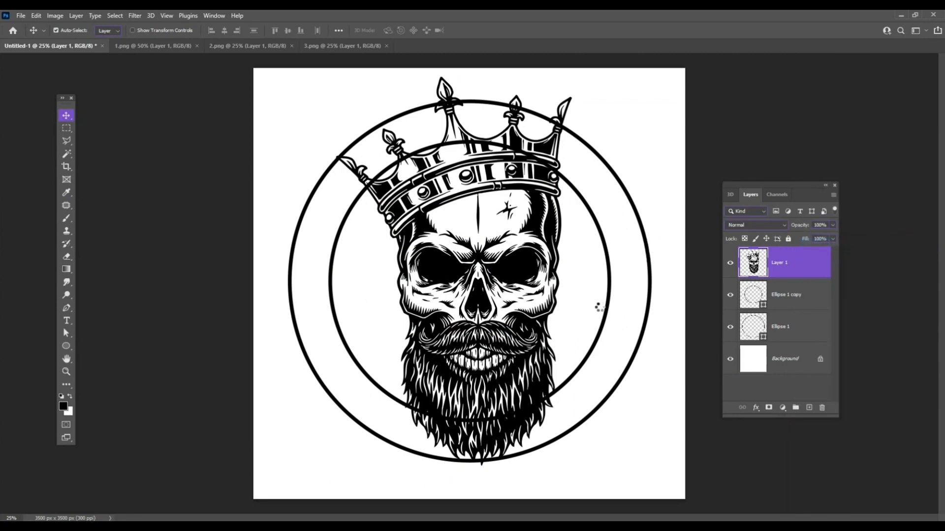
# Scale the skull down to about 65% and position it centrally inside the inner circle.
pyautogui.hotkey('ctrl', 't')
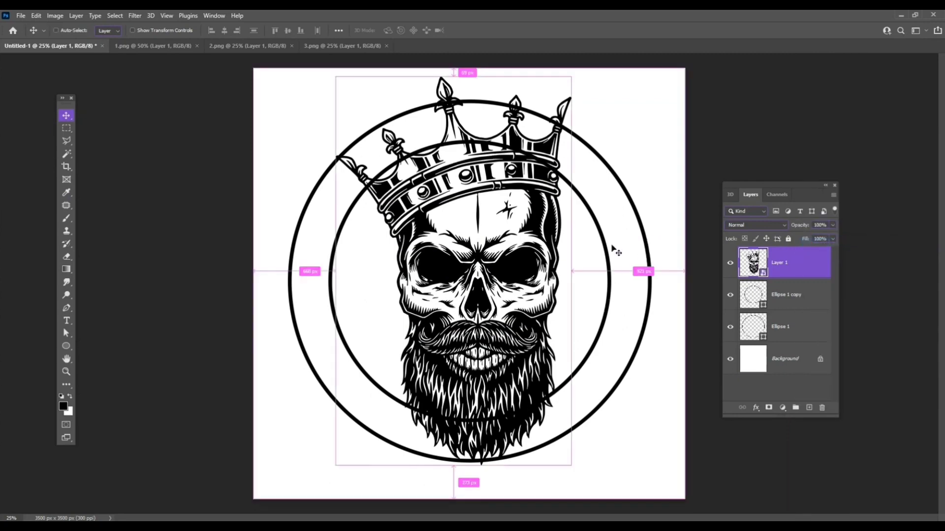
pyautogui.moveTo(570, 83); pyautogui.dragTo(519, 156)
pyautogui.moveTo(475, 241); pyautogui.dragTo(486, 257)
pyautogui.moveTo(537, 177); pyautogui.dragTo(543, 167)
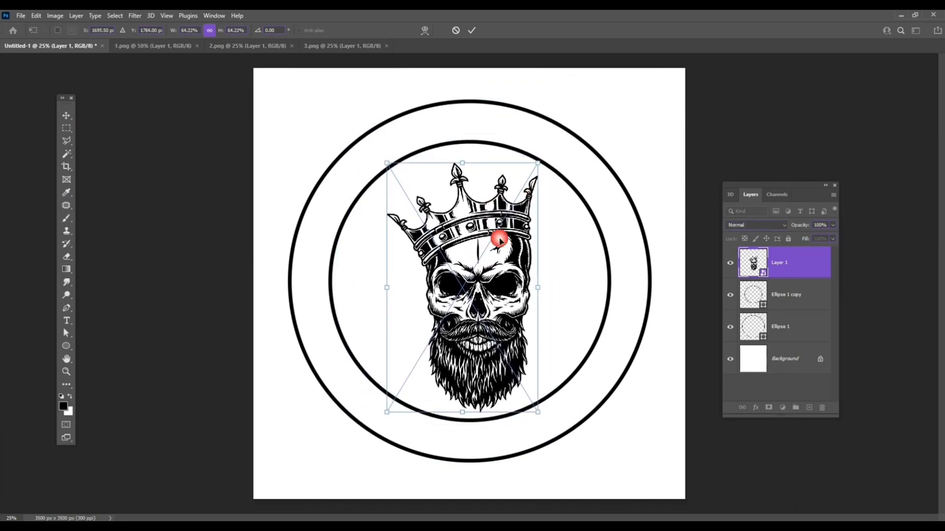
pyautogui.moveTo(499, 238); pyautogui.dragTo(496, 232)
pyautogui.moveTo(540, 162); pyautogui.dragTo(545, 155)
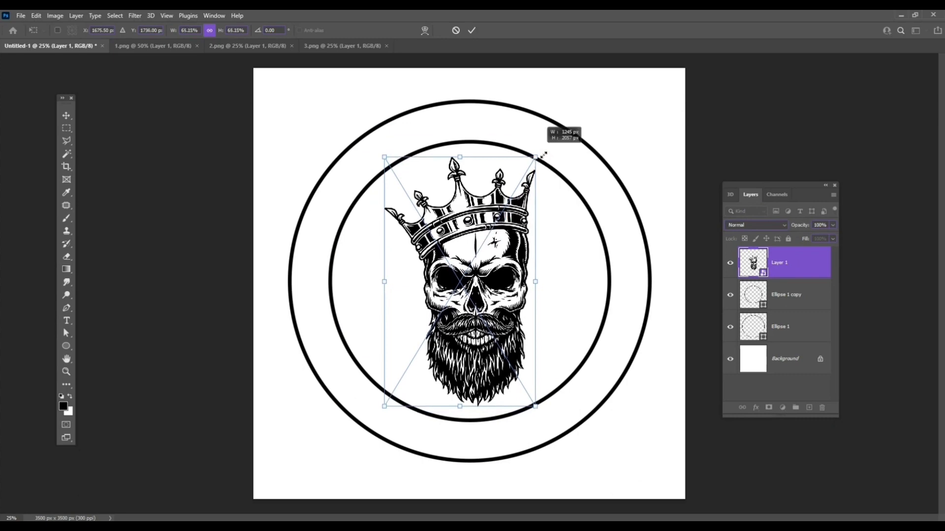
pyautogui.press('Return')
pyautogui.moveTo(538, 225); pyautogui.dragTo(521, 291)
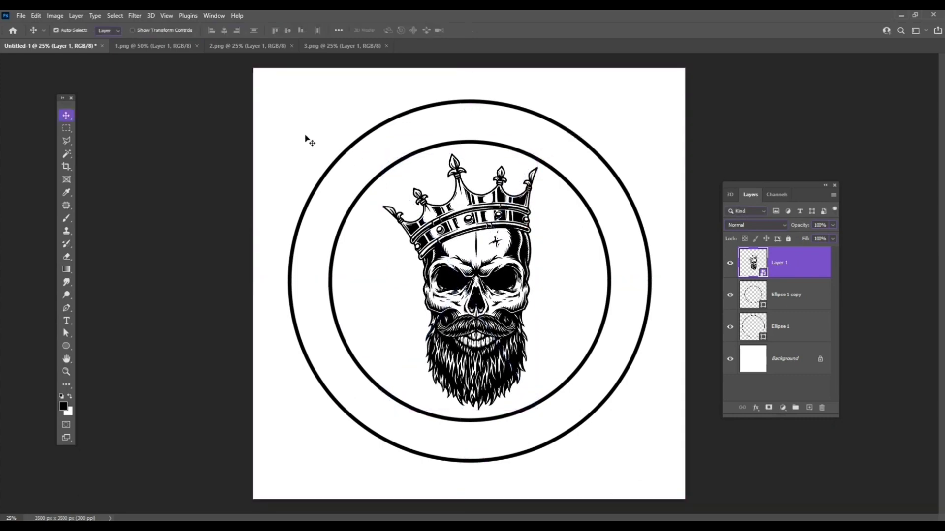
# Copy the baseball bat artwork from 1.png into Untitled-1 and place it horizontally across the skull.
pyautogui.click(247, 47)
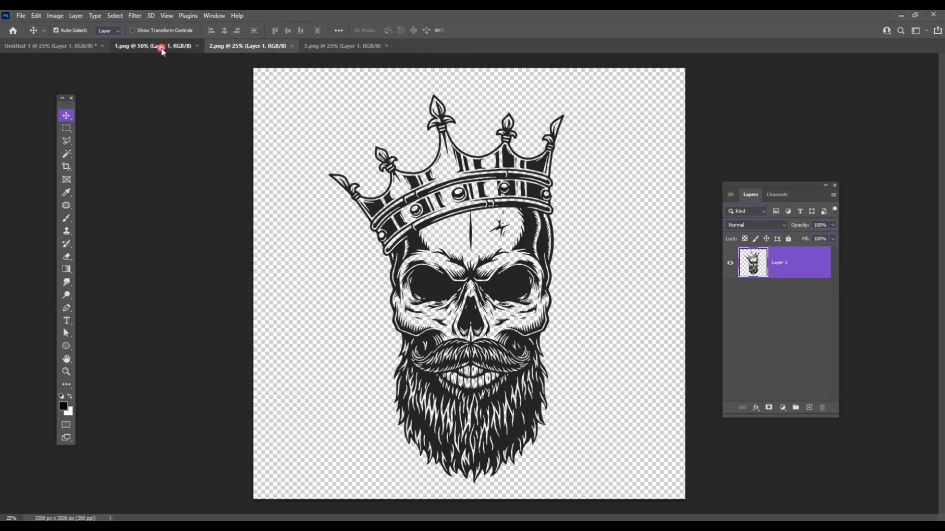
pyautogui.click(162, 45)
pyautogui.moveTo(439, 280); pyautogui.dragTo(480, 274)
pyautogui.moveTo(588, 281); pyautogui.dragTo(596, 293)
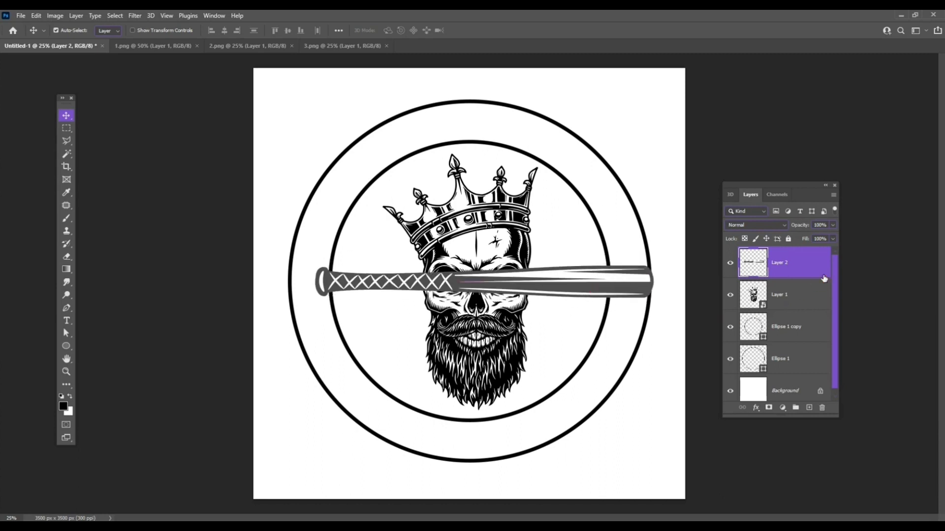
# Rotate the bat to about -43° and move its layer below the skull layer.
pyautogui.hotkey('ctrl', 't')
pyautogui.moveTo(654, 206); pyautogui.dragTo(536, 158)
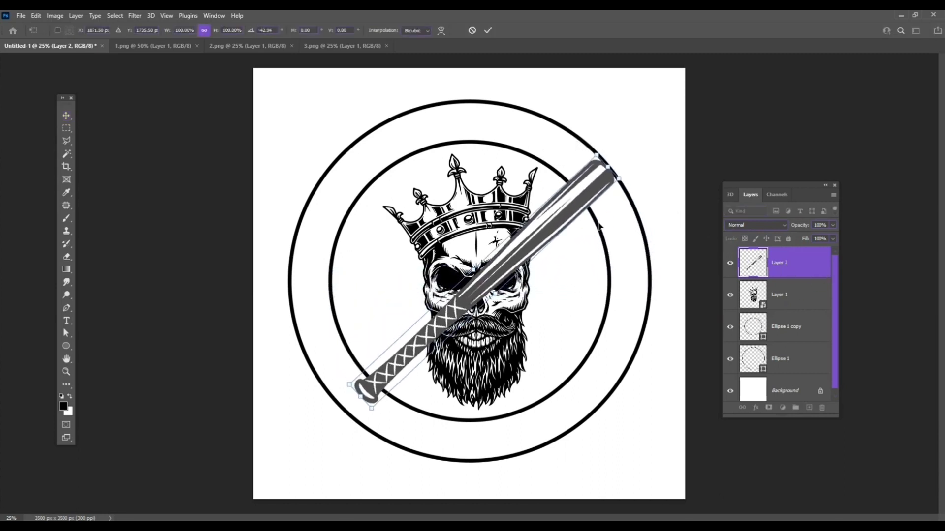
pyautogui.press('Return')
pyautogui.moveTo(807, 268); pyautogui.dragTo(798, 303)
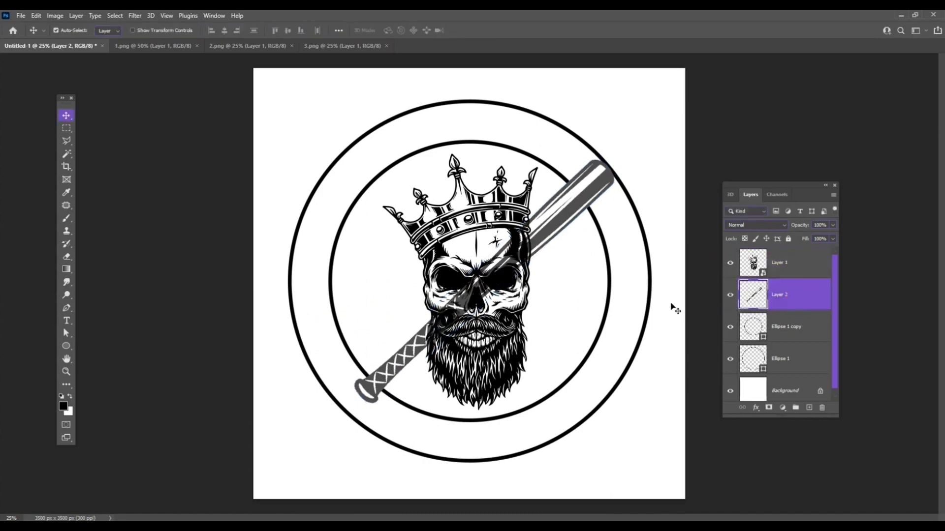
pyautogui.press('ctrl')
pyautogui.hotkey('ctrl', 'u')
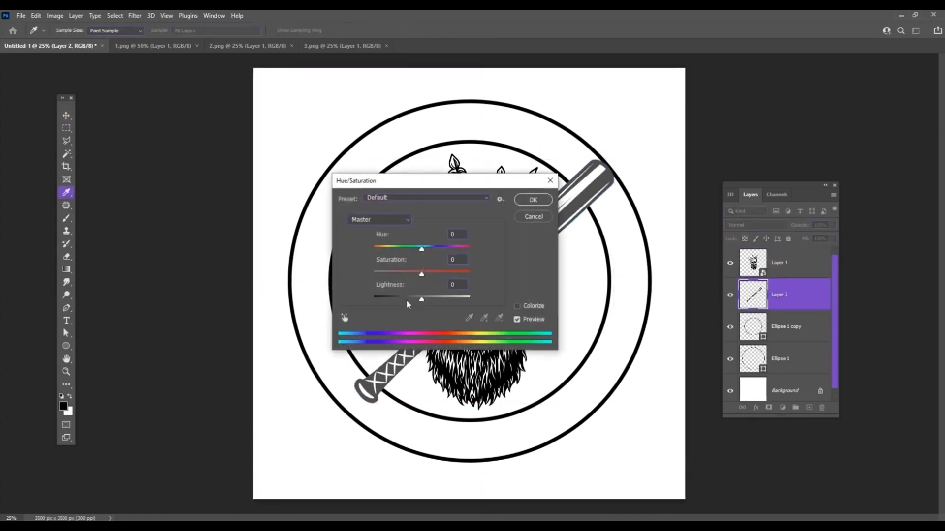
pyautogui.moveTo(406, 300); pyautogui.dragTo(373, 298)
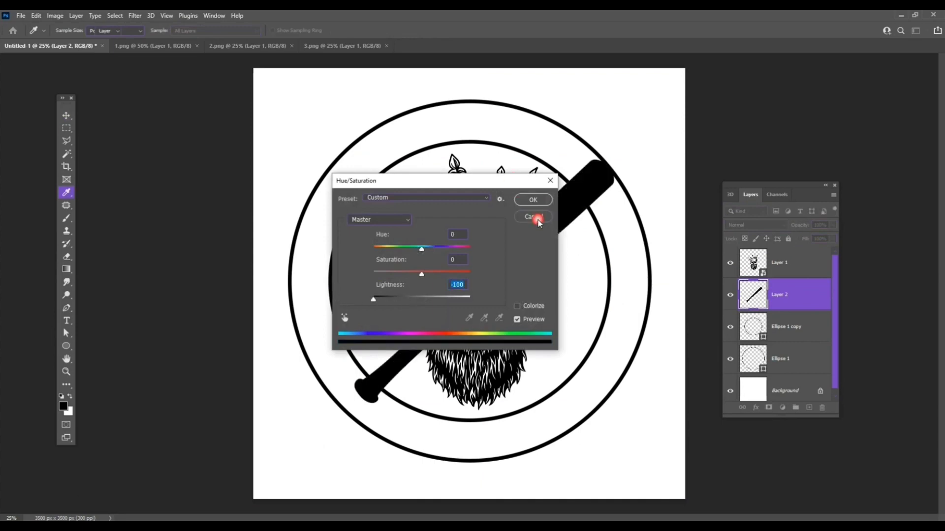
pyautogui.click(533, 200)
# Darken the bat's grey areas to black with Levels, raising the black input level to 114.
pyautogui.hotkey('ctrl', 'l')
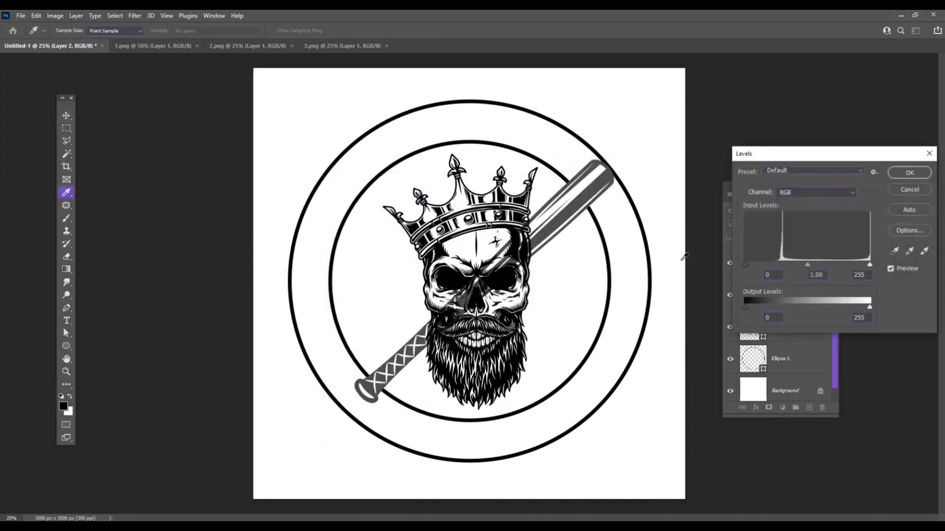
pyautogui.moveTo(771, 154); pyautogui.dragTo(611, 144)
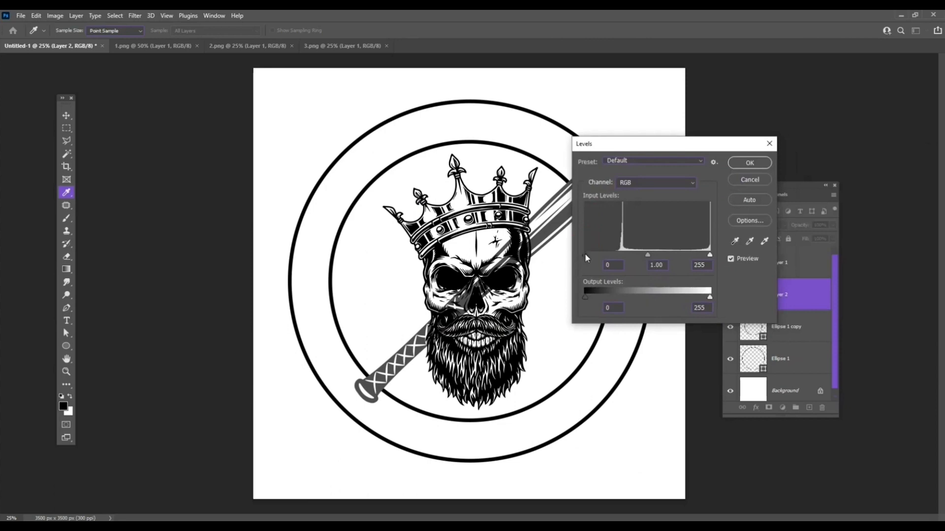
pyautogui.moveTo(585, 255); pyautogui.dragTo(642, 256)
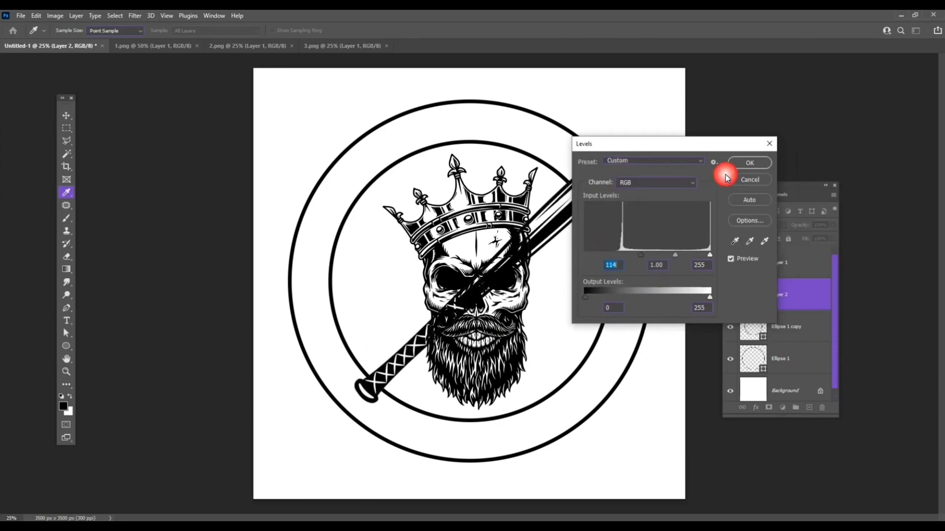
pyautogui.click(749, 163)
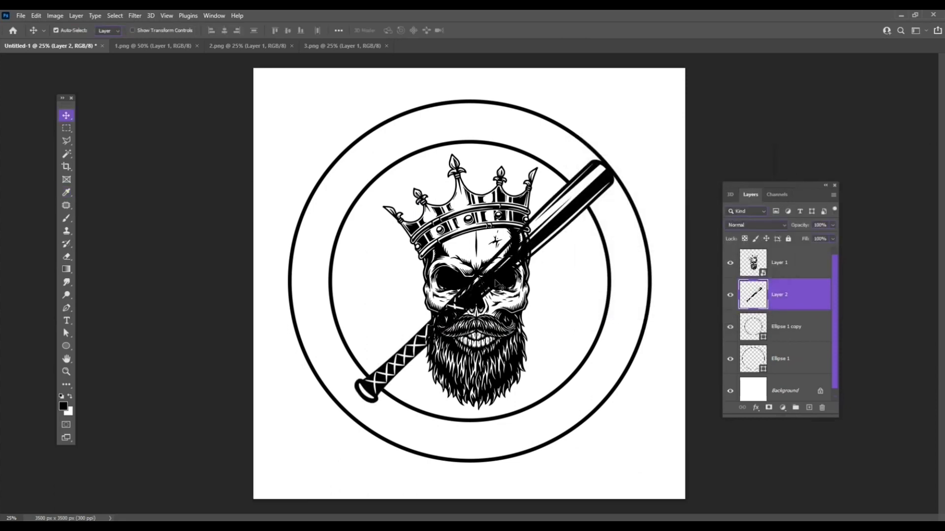
# Shift the bat slightly down and left behind the skull and duplicate its layer.
pyautogui.moveTo(566, 217); pyautogui.dragTo(559, 226)
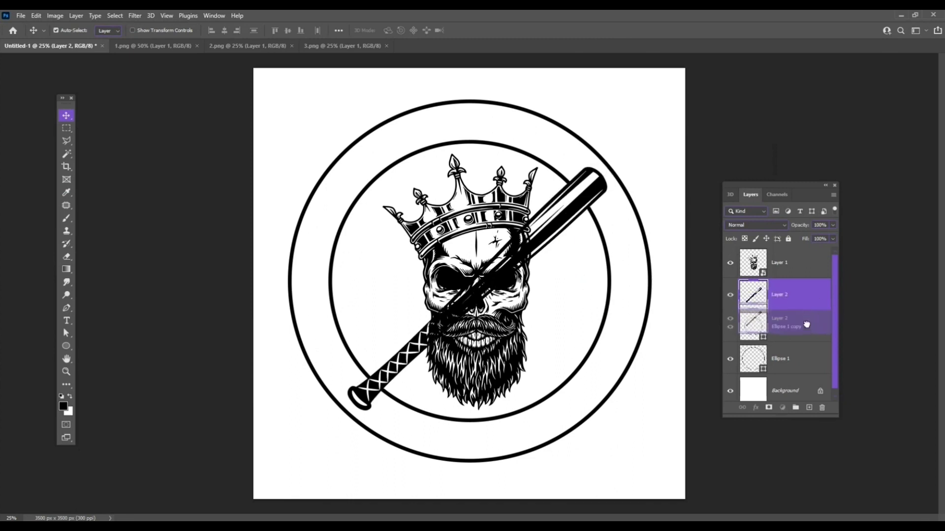
pyautogui.hotkey('ctrl', 'j')
pyautogui.hotkey('ctrl', 't')
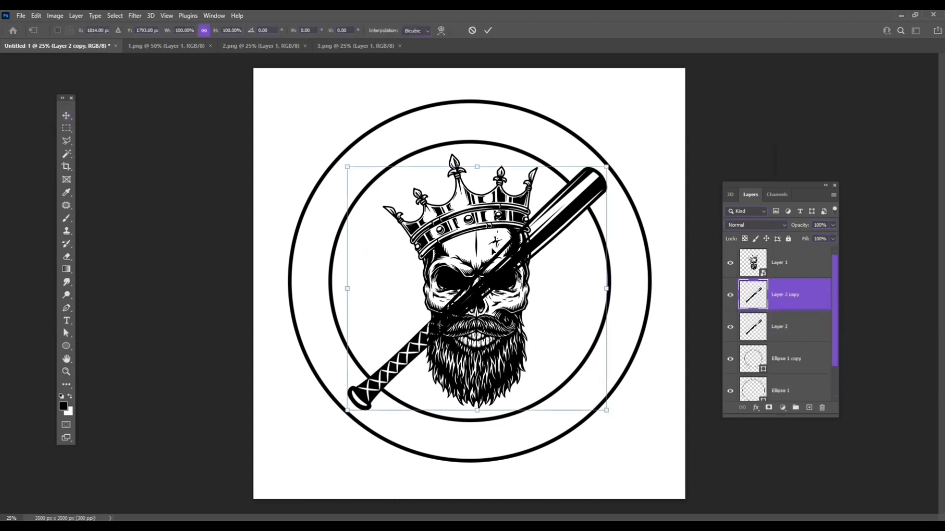
pyautogui.rightClick(492, 186)
pyautogui.click(542, 415)
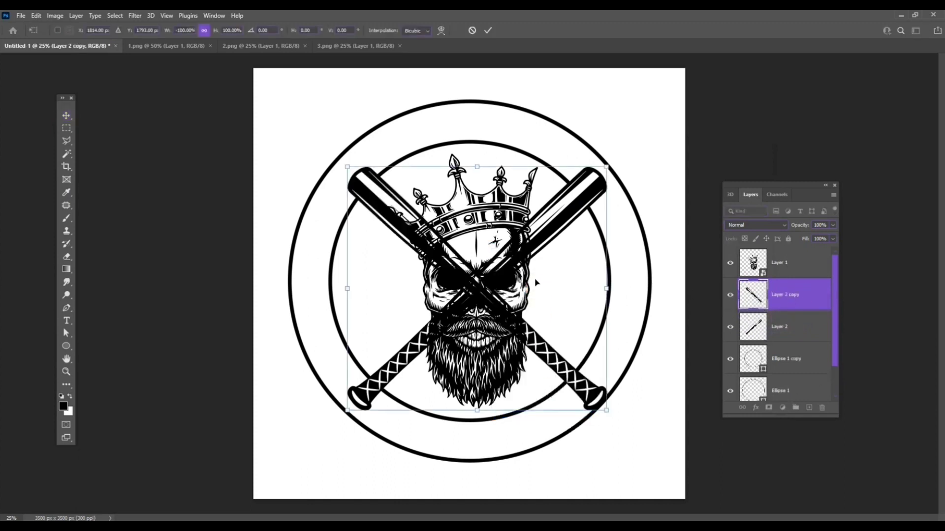
pyautogui.moveTo(515, 284)
pyautogui.mouseDown()
pyautogui.moveTo(495, 275)
pyautogui.moveTo(503, 279)
pyautogui.mouseUp()
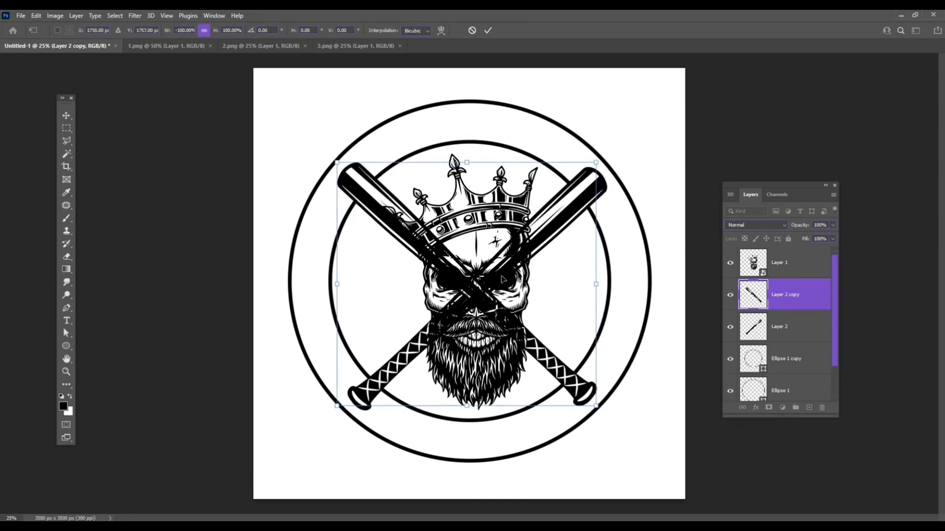
pyautogui.press('Return')
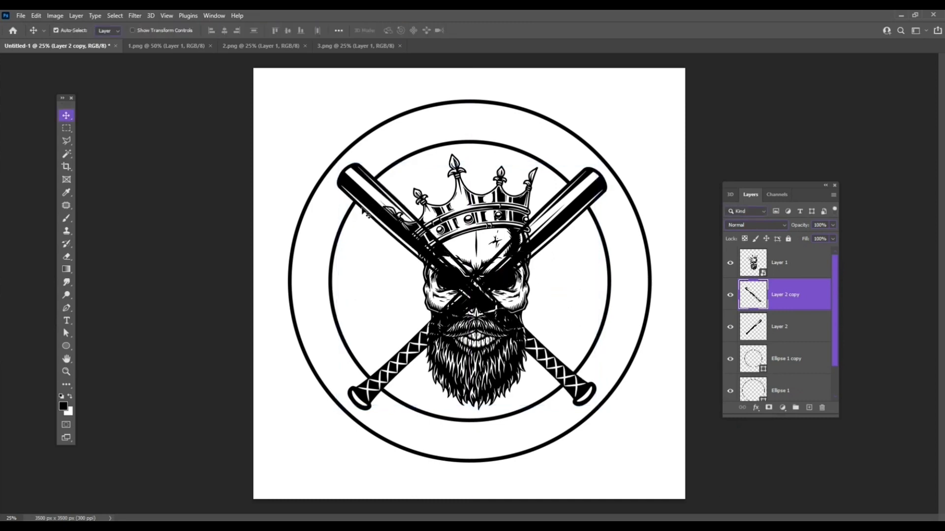
pyautogui.hotkey('ctrl', 'z')
# Flip the duplicated bat horizontally in place so that the two bats cross behind the skull.
pyautogui.hotkey('ctrl', 't')
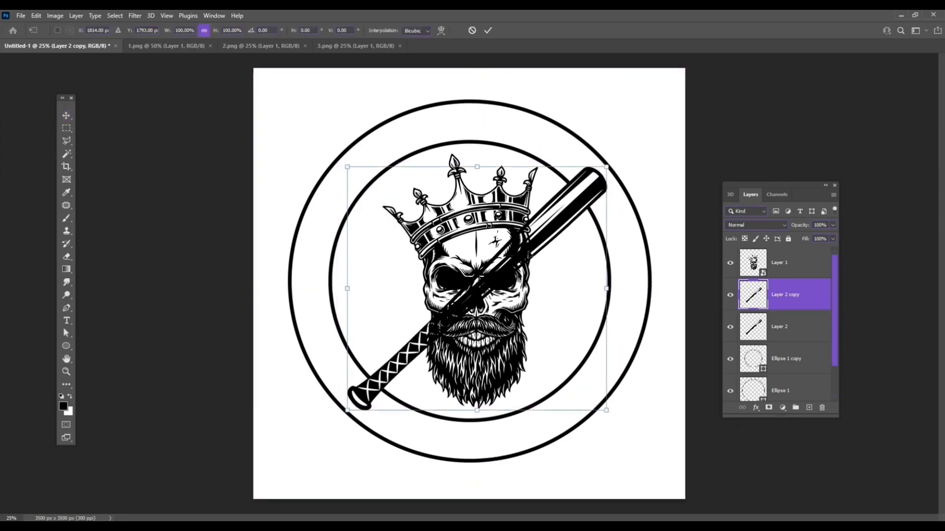
pyautogui.rightClick(526, 250)
pyautogui.click(578, 416)
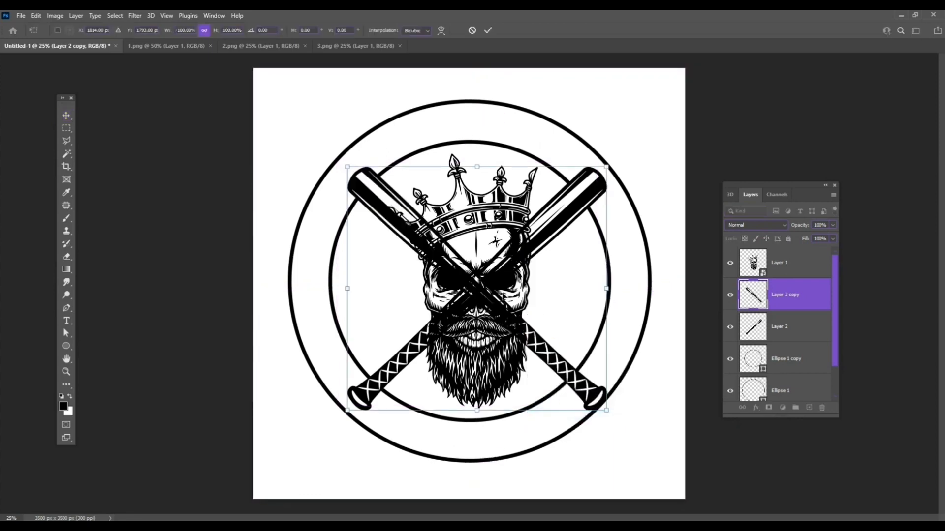
pyautogui.doubleClick(472, 282)
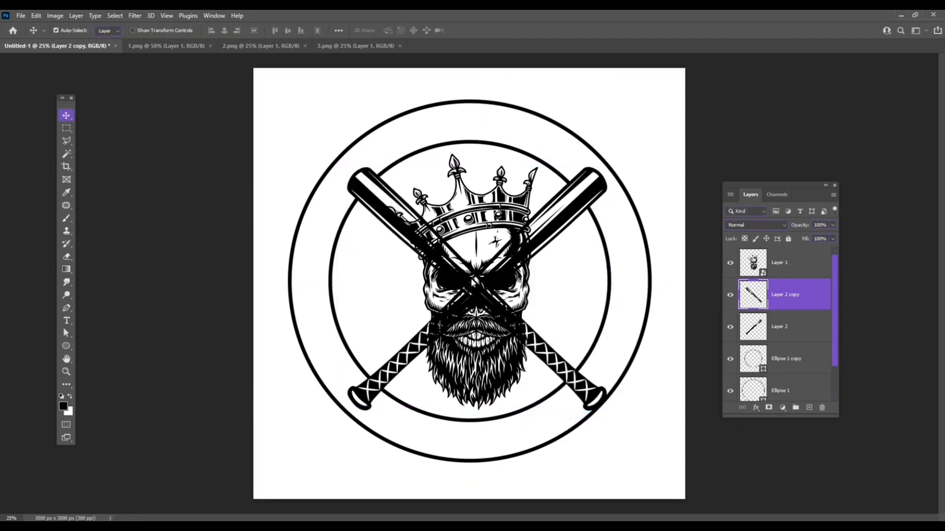
# Nudge the flipped bat horizontally to the left until the crossed bats sit evenly around the skull.
pyautogui.hotkey('shift', 'Left')
pyautogui.hotkey('shift', 'Left')
pyautogui.hotkey('shift', 'Left')
pyautogui.hotkey('shift', 'Left')
pyautogui.hotkey('shift', 'Left')
pyautogui.hotkey('shift', 'Left')
pyautogui.hotkey('shift', 'Left')
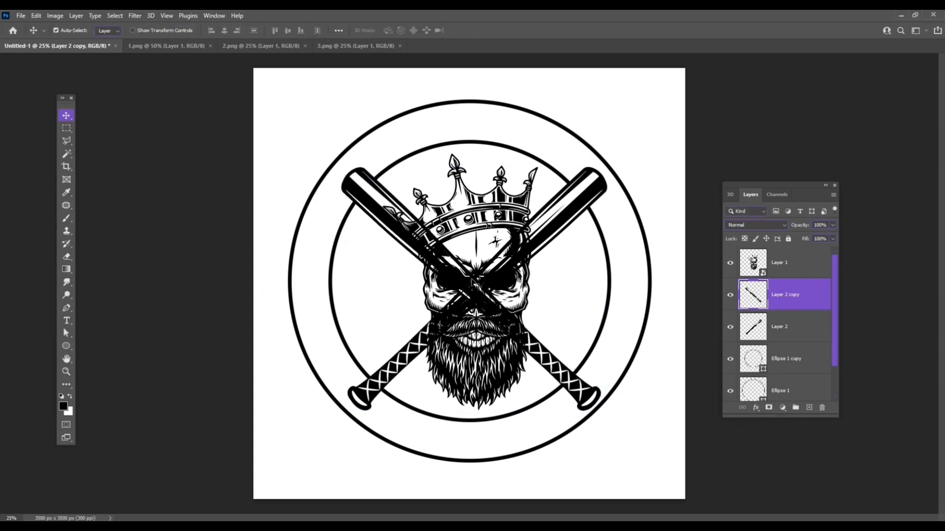
pyautogui.hotkey('shift', 'Left')
pyautogui.hotkey('shift', 'Left')
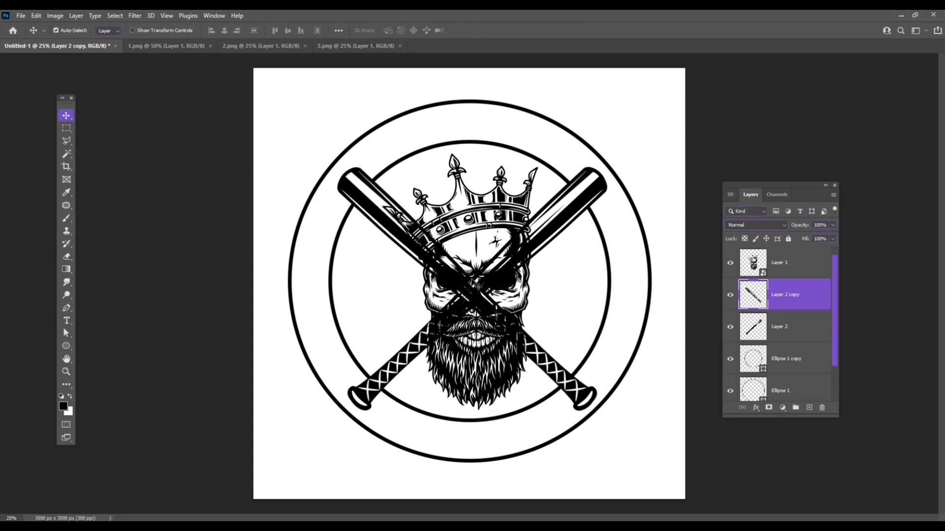
pyautogui.hotkey('shift', 'Left')
pyautogui.hotkey('shift', 'Left')
pyautogui.hotkey('shift', 'Left')
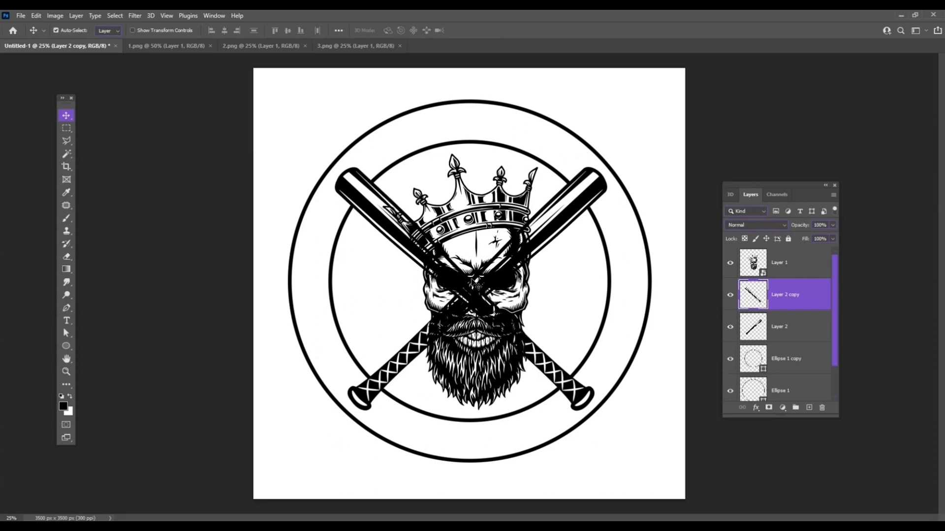
# Add a layer mask to both bat layers and select the mask of the flipped copy.
pyautogui.click(769, 408)
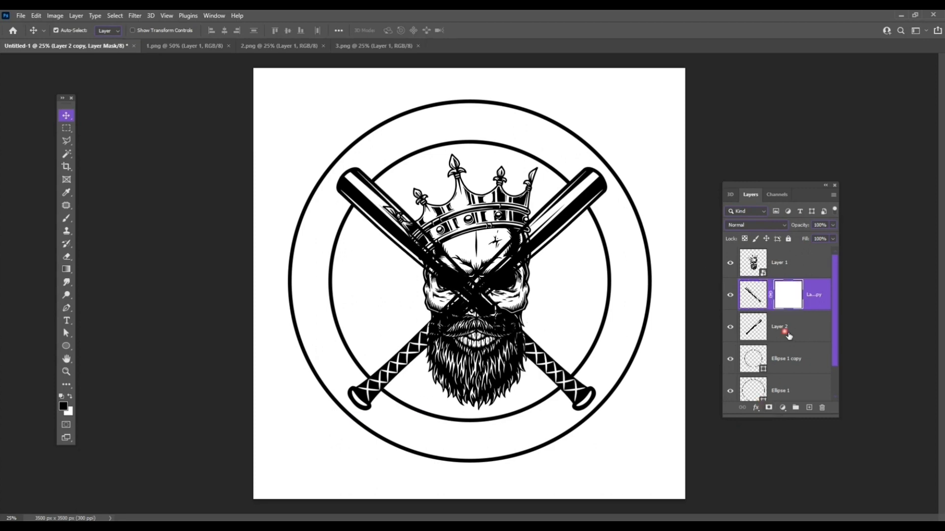
pyautogui.click(788, 335)
pyautogui.click(768, 408)
pyautogui.click(785, 298)
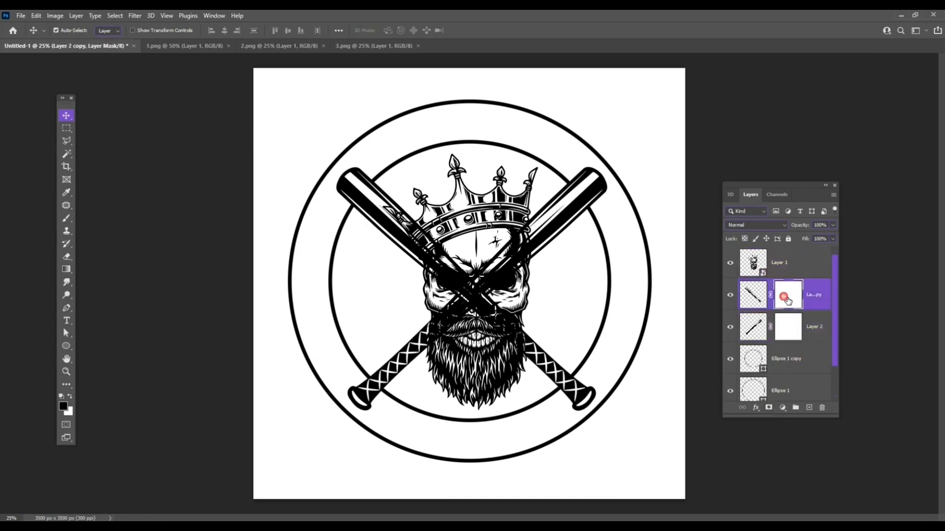
# Paint black on the flipped bat's mask with a hard-edged brush to hide the bat inside the skull, crown and beard.
pyautogui.moveTo(68, 219); pyautogui.dragTo(97, 220)
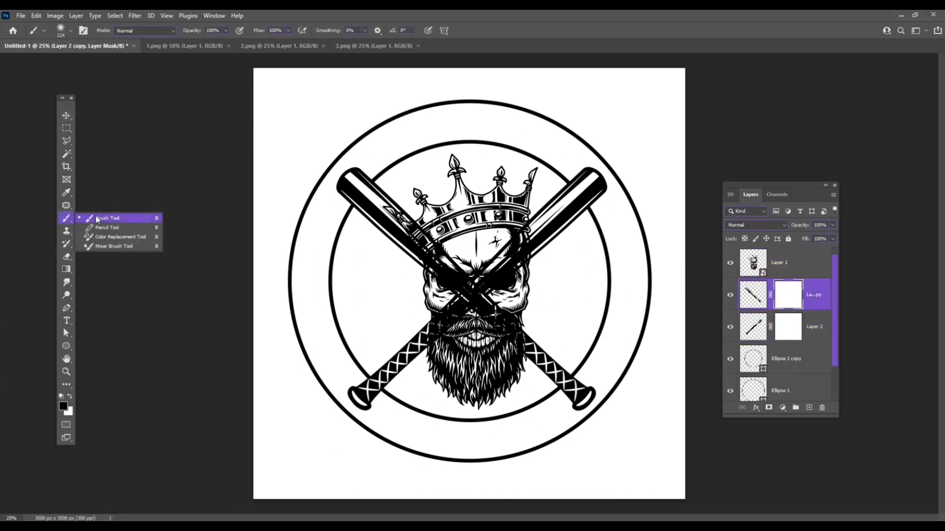
pyautogui.click(70, 31)
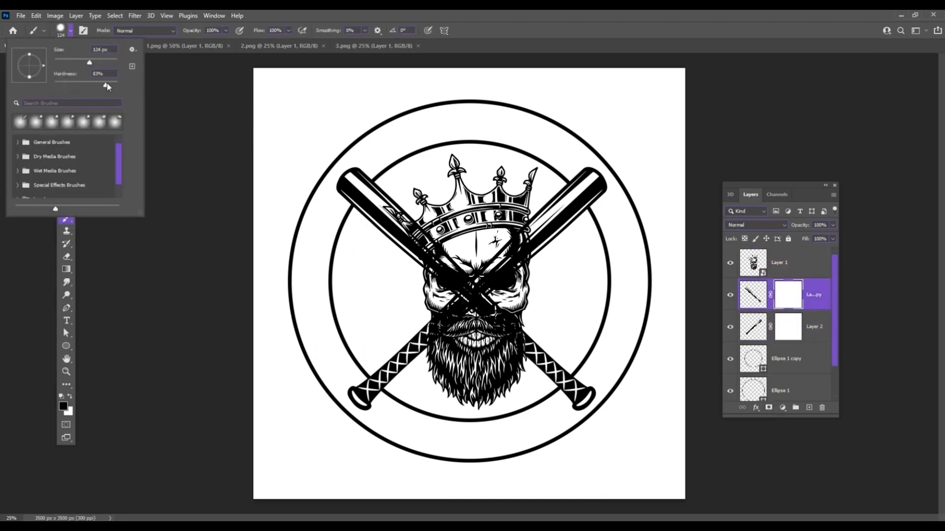
pyautogui.moveTo(125, 84); pyautogui.dragTo(126, 84)
pyautogui.click(488, 24)
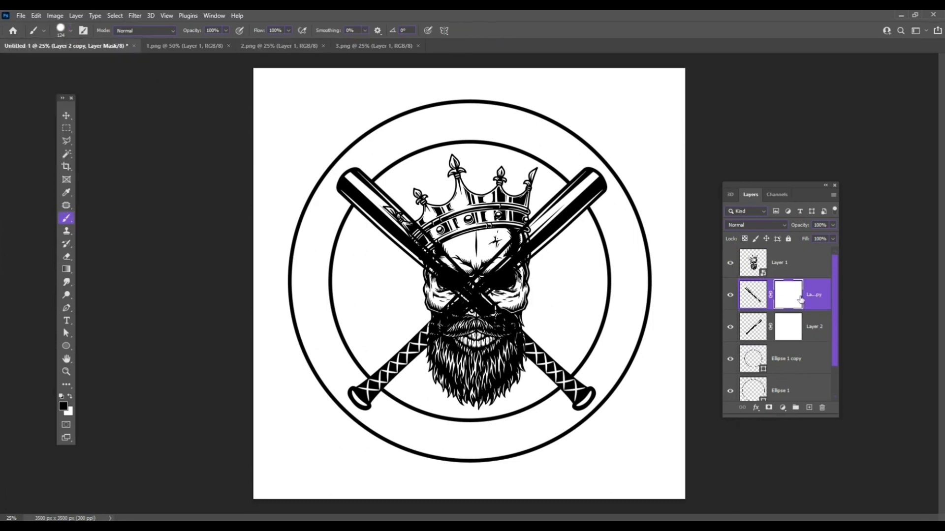
pyautogui.click(783, 295)
pyautogui.moveTo(491, 300)
pyautogui.mouseDown()
pyautogui.moveTo(483, 313)
pyautogui.moveTo(478, 290)
pyautogui.moveTo(455, 283)
pyautogui.moveTo(417, 227)
pyautogui.moveTo(433, 236)
pyautogui.moveTo(427, 247)
pyautogui.moveTo(381, 197)
pyautogui.moveTo(416, 280)
pyautogui.moveTo(435, 281)
pyautogui.mouseUp()
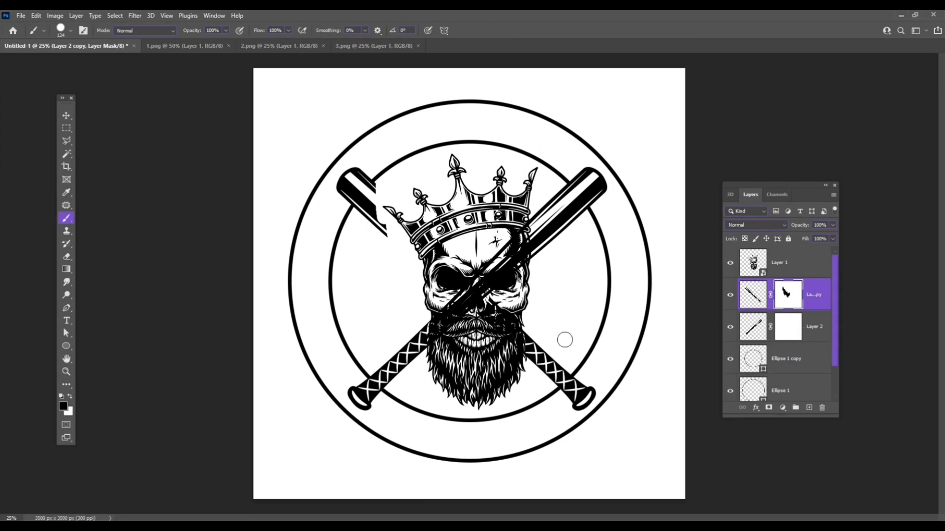
pyautogui.moveTo(510, 325); pyautogui.dragTo(518, 340)
pyautogui.moveTo(480, 305)
pyautogui.mouseDown()
pyautogui.moveTo(498, 276)
pyautogui.moveTo(517, 317)
pyautogui.moveTo(525, 308)
pyautogui.moveTo(511, 327)
pyautogui.mouseUp()
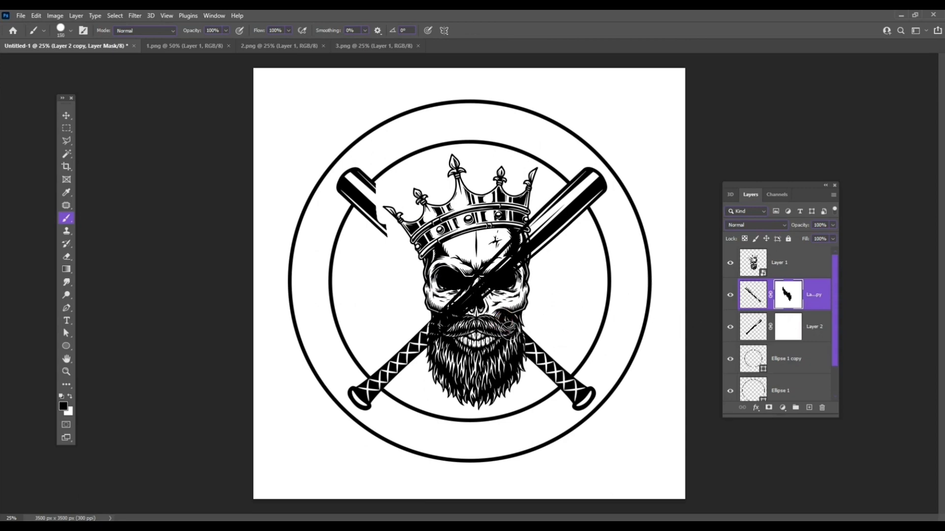
# Enlarge the brush to 200 px and paint white on the same mask to restore the bat outside the crown and skull.
pyautogui.press(']')
pyautogui.press(']')
pyautogui.press(']')
pyautogui.click(70, 398)
pyautogui.moveTo(399, 253)
pyautogui.mouseDown()
pyautogui.moveTo(414, 271)
pyautogui.moveTo(376, 207)
pyautogui.moveTo(393, 199)
pyautogui.moveTo(426, 223)
pyautogui.moveTo(412, 209)
pyautogui.mouseUp()
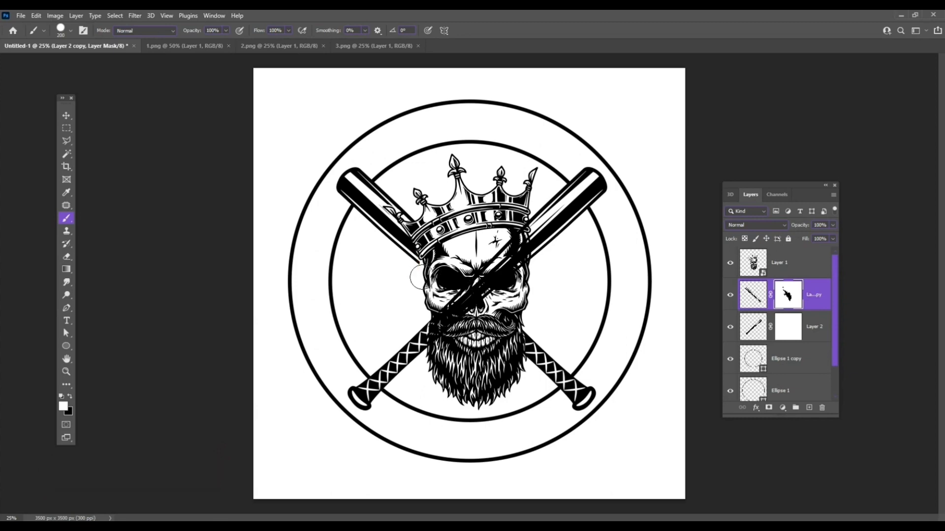
pyautogui.moveTo(423, 278); pyautogui.dragTo(423, 285)
# Paint black on Layer 2's mask to hide the original bat where it shows through the skull and beard.
pyautogui.click(798, 329)
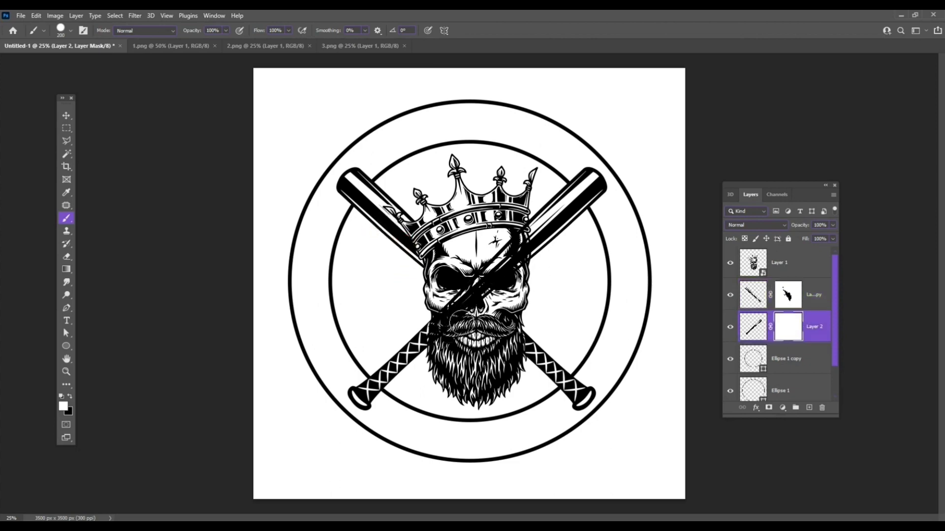
pyautogui.click(448, 325)
pyautogui.press('x')
pyautogui.moveTo(472, 301)
pyautogui.mouseDown()
pyautogui.moveTo(443, 320)
pyautogui.moveTo(453, 340)
pyautogui.moveTo(485, 315)
pyautogui.moveTo(485, 286)
pyautogui.moveTo(507, 268)
pyautogui.moveTo(513, 308)
pyautogui.moveTo(518, 252)
pyautogui.moveTo(533, 237)
pyautogui.moveTo(529, 272)
pyautogui.mouseUp()
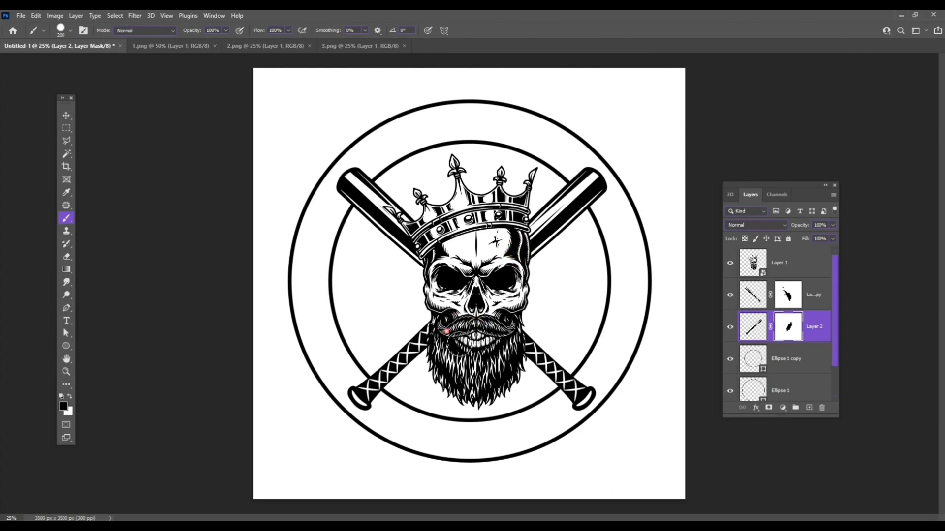
pyautogui.click(66, 116)
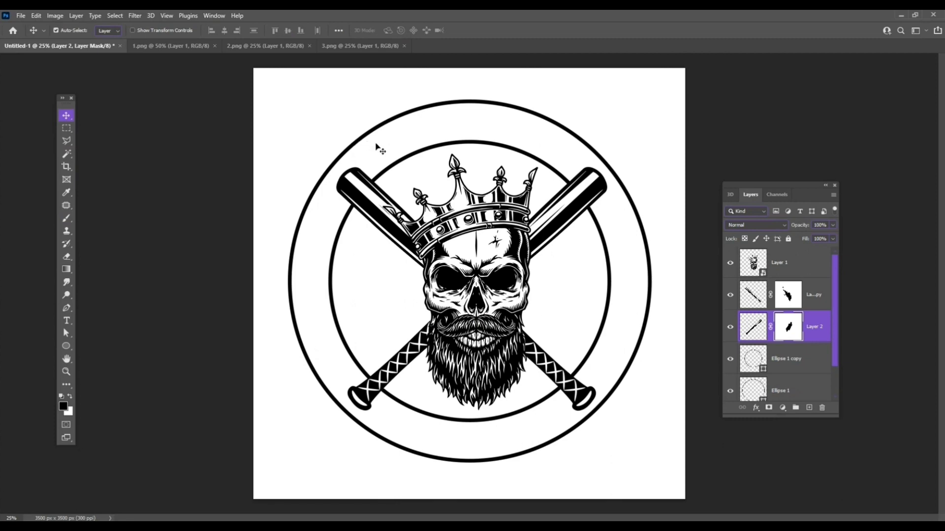
# Draw a circular path with the Ellipse tool in Path mode, centred between the two concentric rings.
pyautogui.press('ctrl')
pyautogui.click(800, 270)
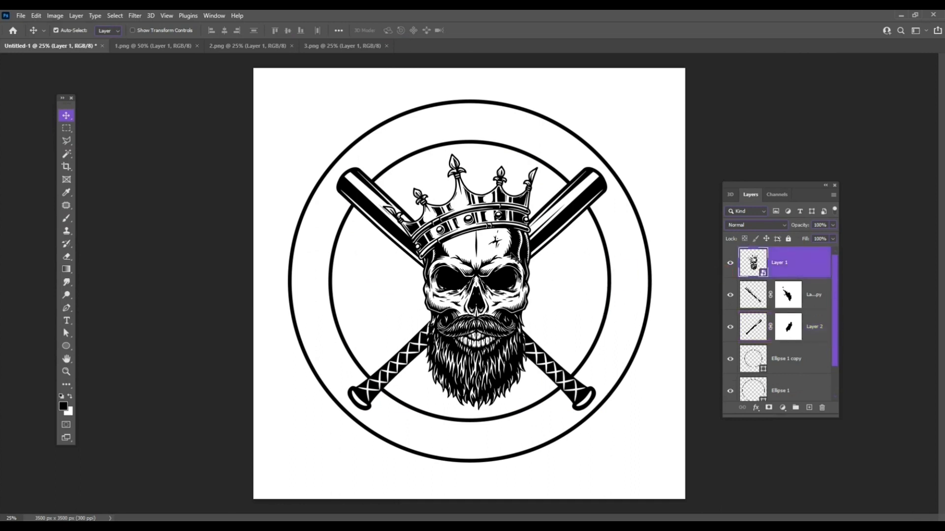
pyautogui.click(66, 346)
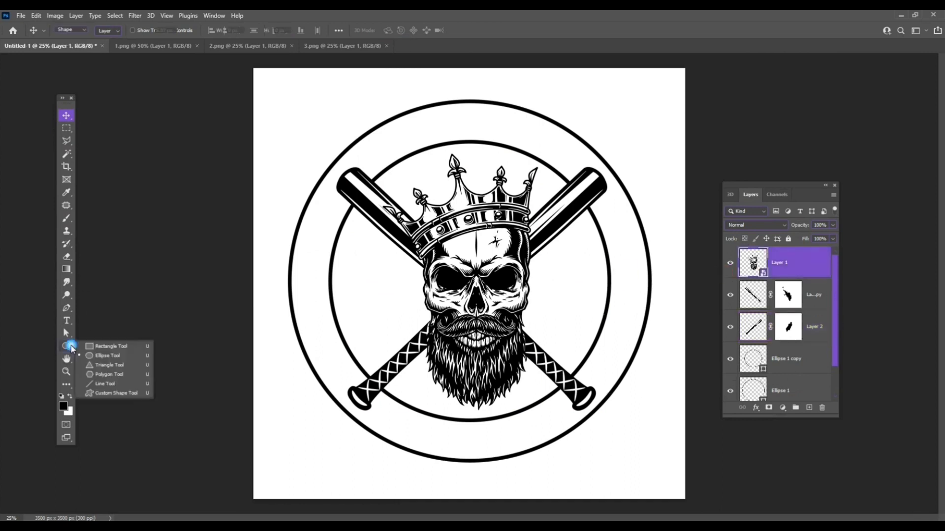
pyautogui.click(98, 356)
pyautogui.click(71, 30)
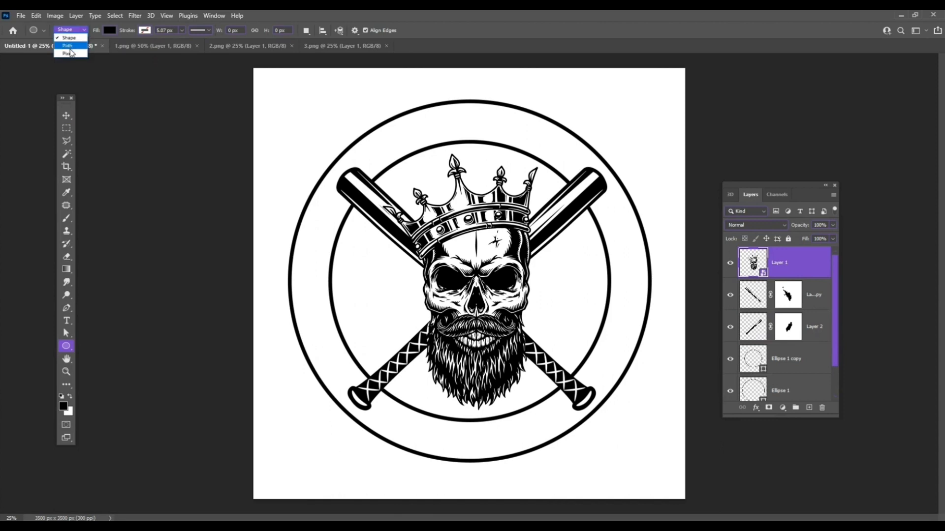
pyautogui.click(68, 45)
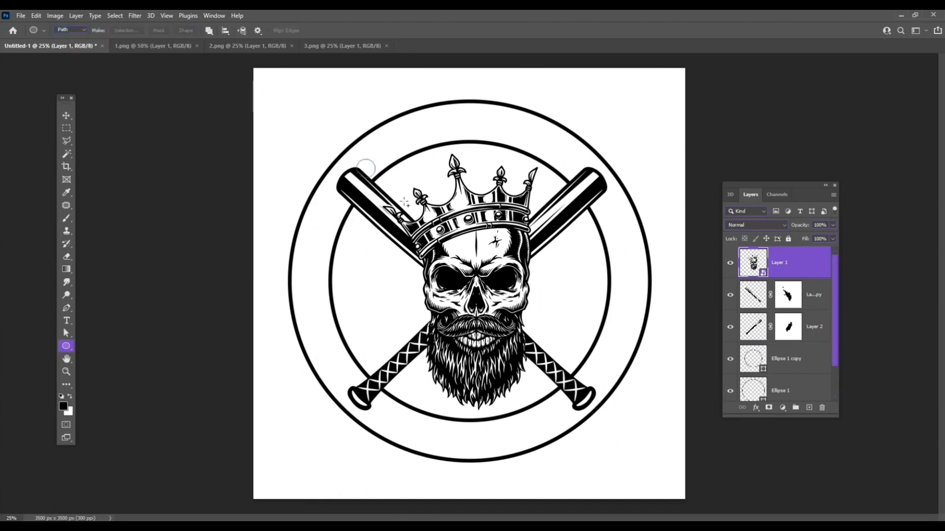
pyautogui.moveTo(362, 164); pyautogui.dragTo(646, 451)
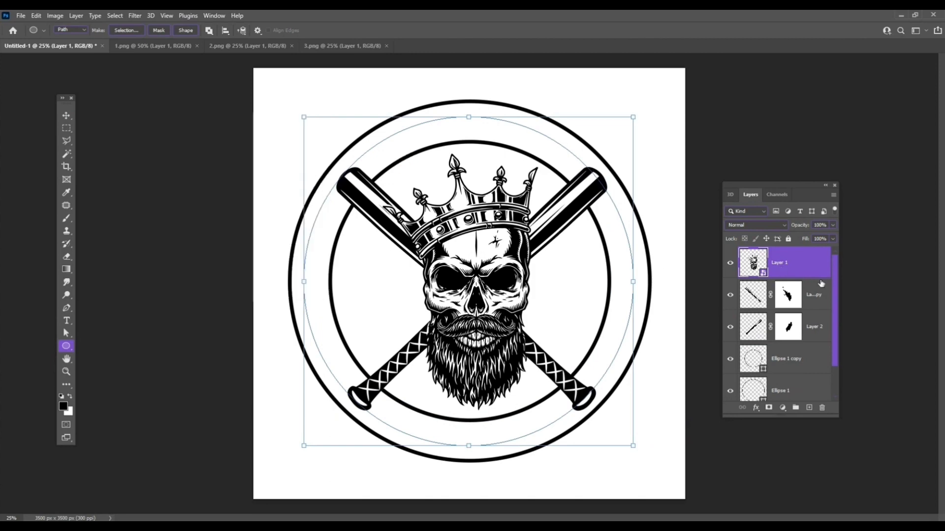
# Add a new layer and place the text "GHOST RIDER" along the circular path with the Type tool.
pyautogui.click(810, 408)
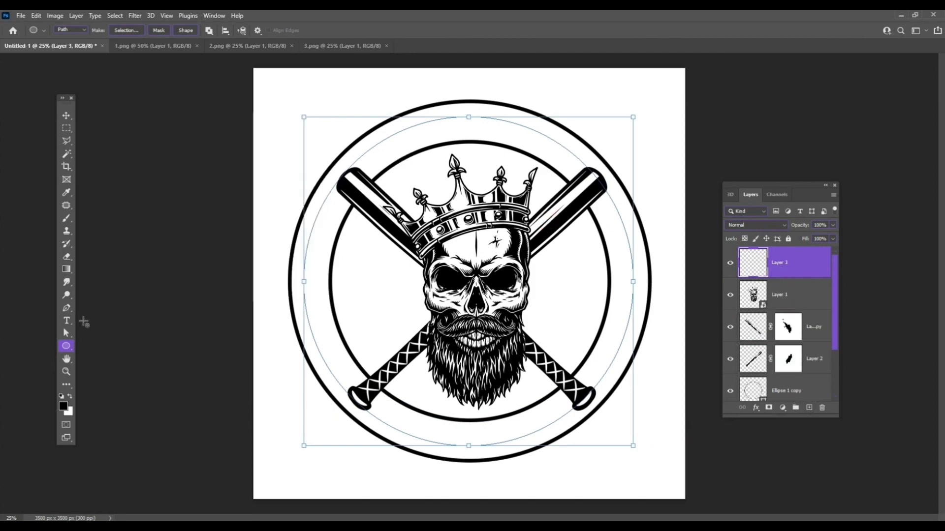
pyautogui.click(67, 321)
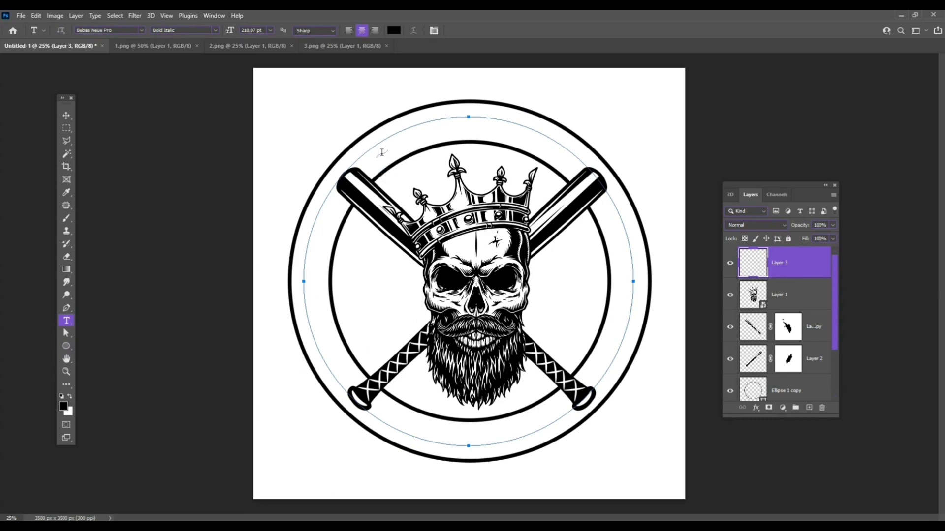
pyautogui.click(426, 140)
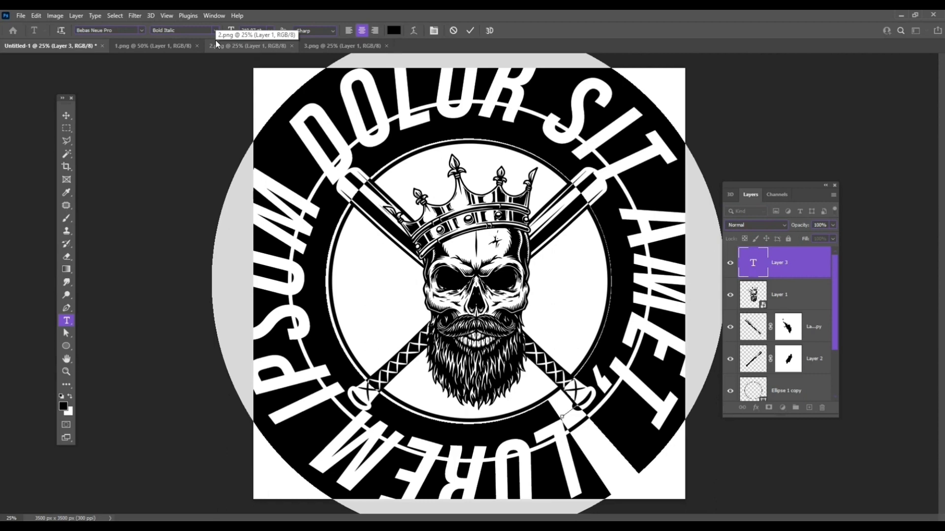
pyautogui.write('GHOST')
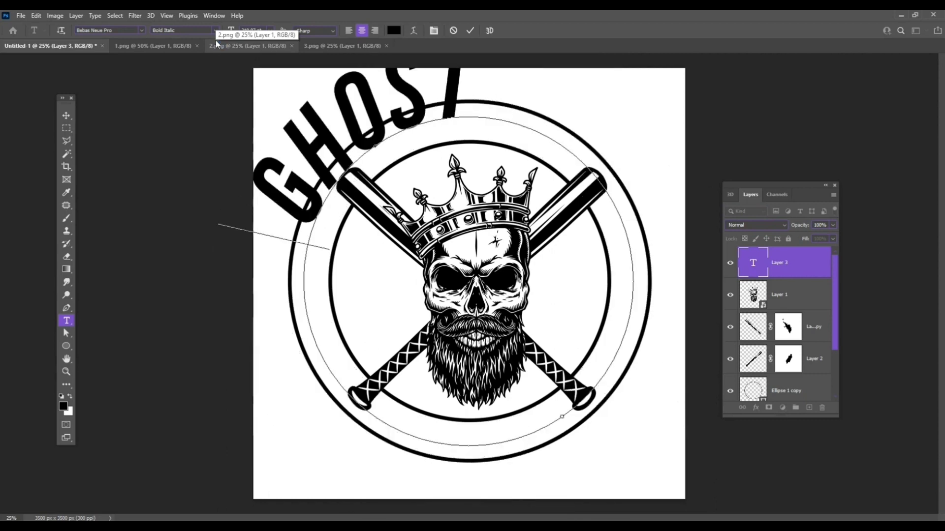
pyautogui.hotkey('ctrl', 'a')
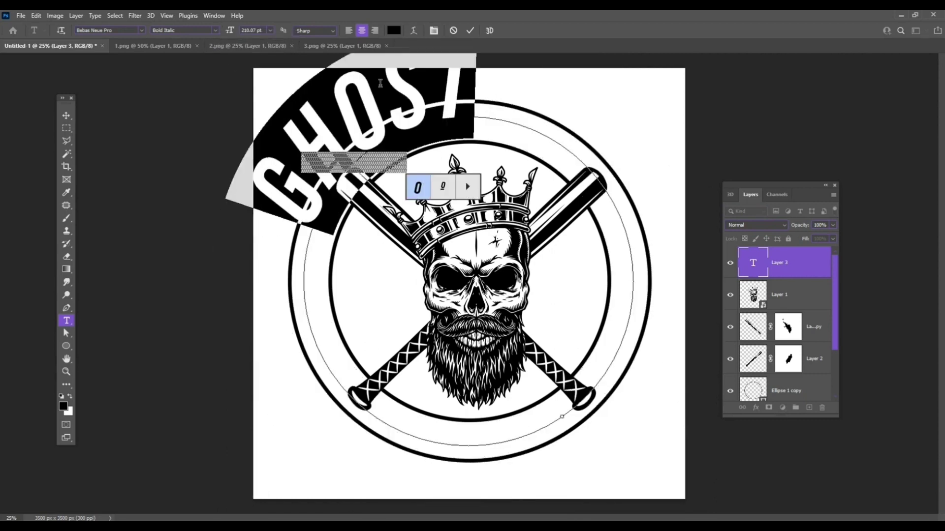
pyautogui.click(459, 91)
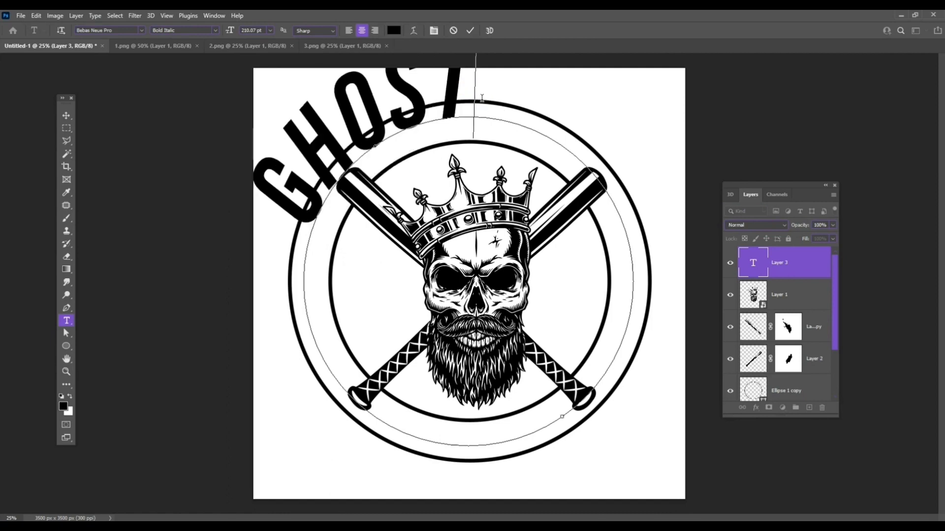
pyautogui.write('RIDER')
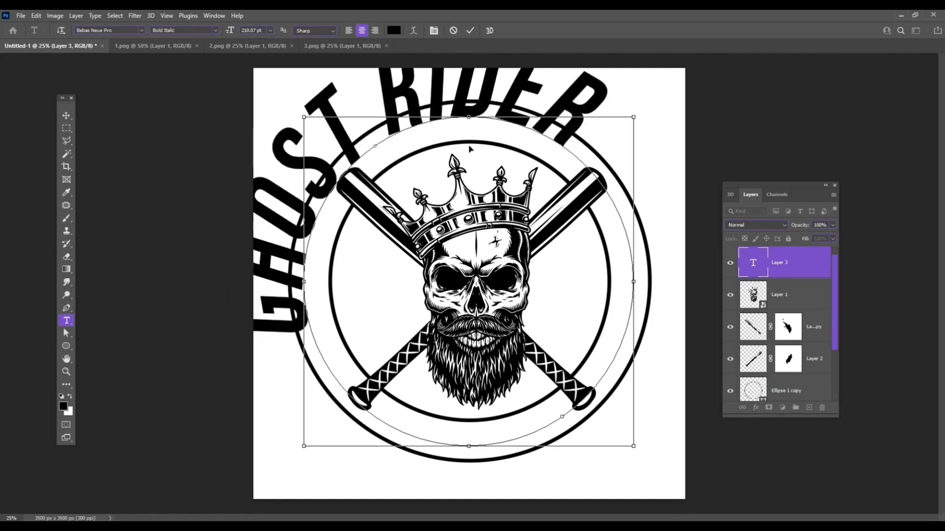
# Reduce the font size of the whole GHOST RIDER text to 86 pt and commit the text.
pyautogui.hotkey('ctrl', 'a')
pyautogui.moveTo(229, 30); pyautogui.dragTo(167, 33)
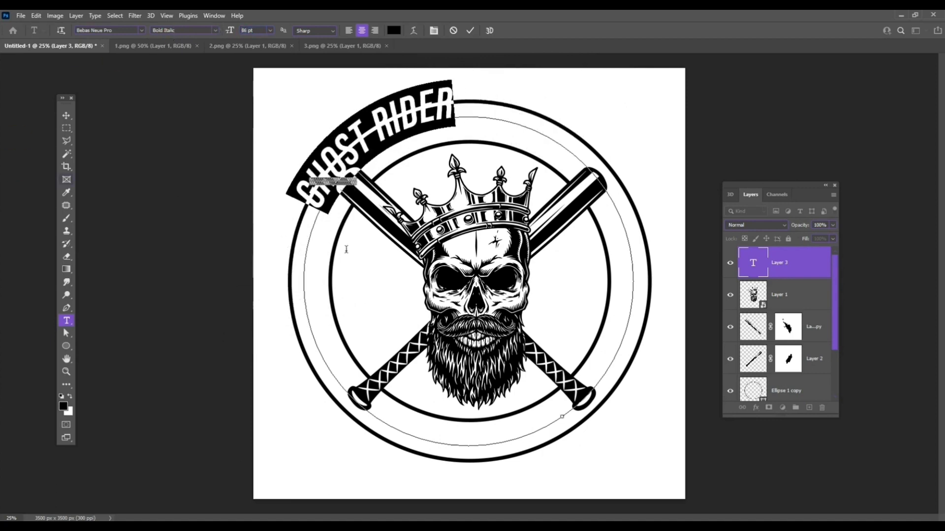
pyautogui.click(66, 115)
# Rotate the GHOST RIDER text about 28° clockwise, scale it to about 88%, and centre it between the rings above the crown.
pyautogui.hotkey('ctrl', 't')
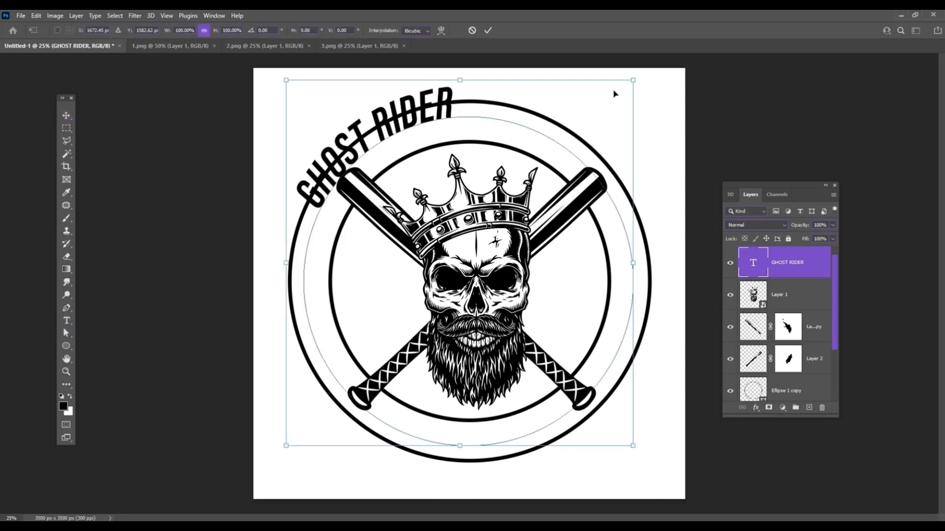
pyautogui.moveTo(685, 115); pyautogui.dragTo(726, 151)
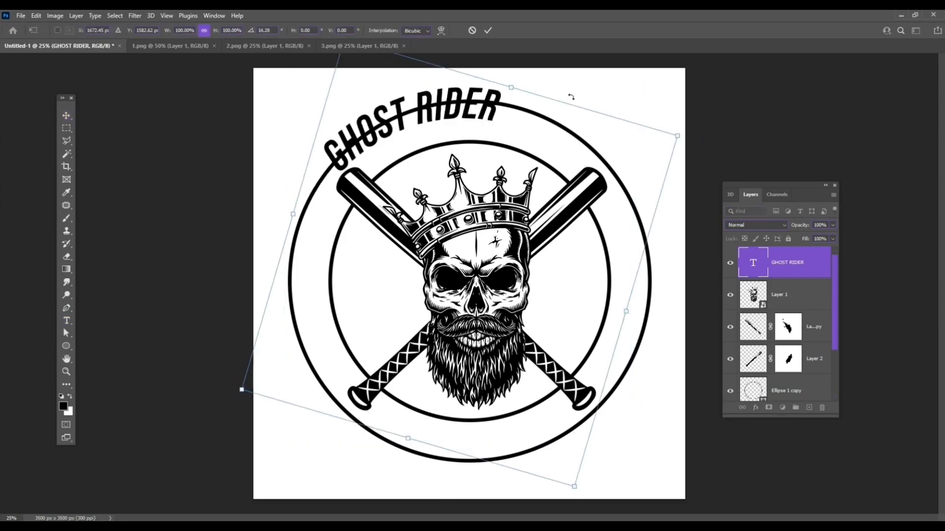
pyautogui.moveTo(574, 93); pyautogui.dragTo(610, 117)
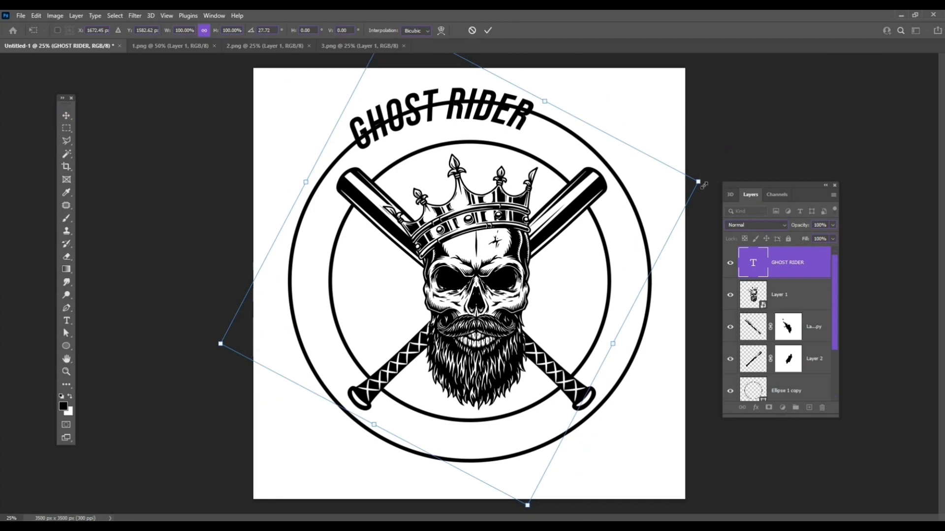
pyautogui.moveTo(703, 183); pyautogui.dragTo(670, 195)
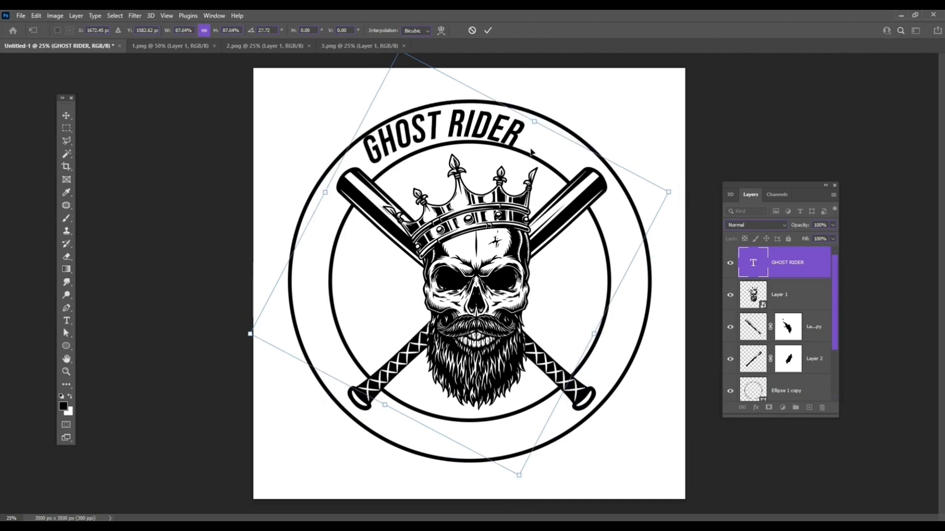
pyautogui.moveTo(532, 153); pyautogui.dragTo(540, 153)
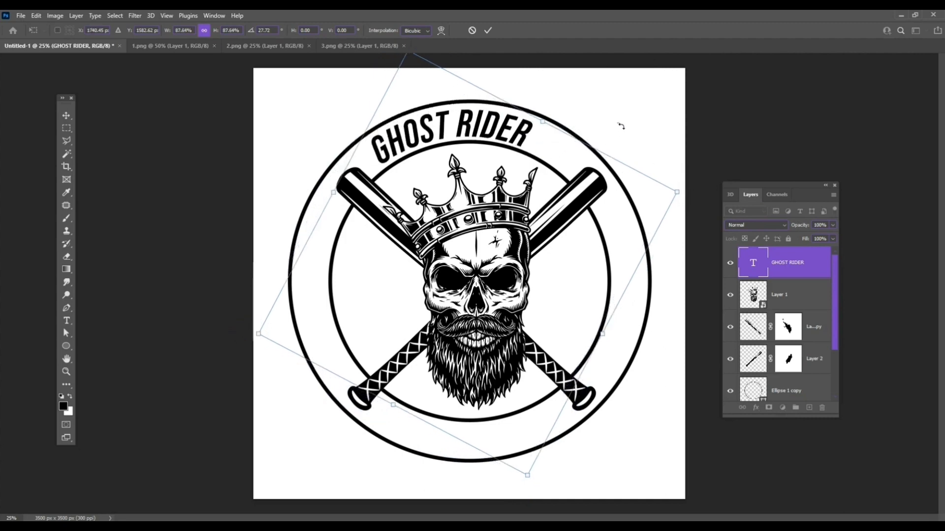
pyautogui.doubleClick(488, 132)
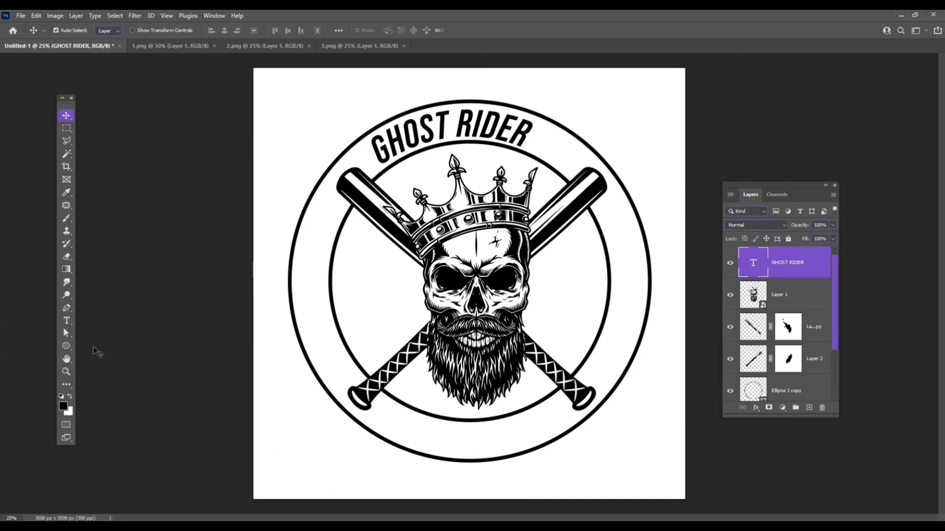
# Change the font of the whole GHOST RIDER text to A Love of Thunder Regular.
pyautogui.click(66, 320)
pyautogui.click(431, 189)
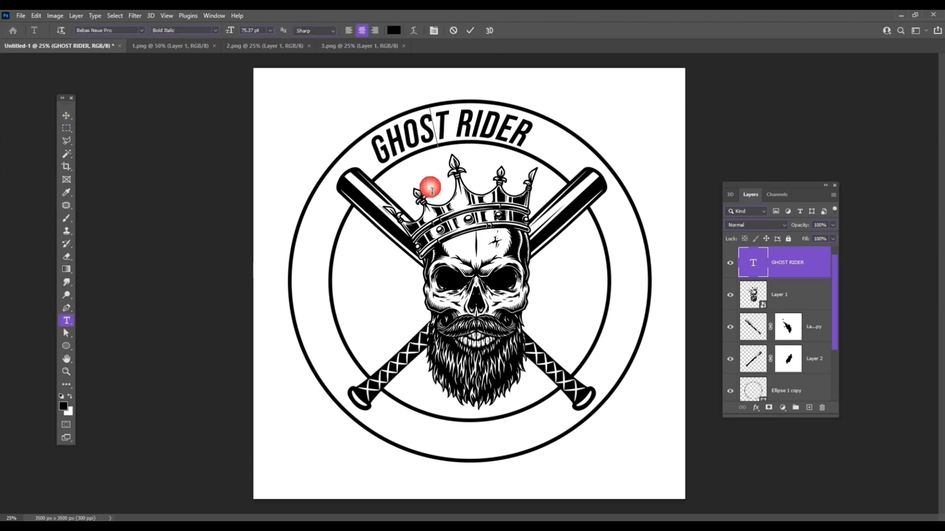
pyautogui.hotkey('ctrl', 'a')
pyautogui.click(94, 30)
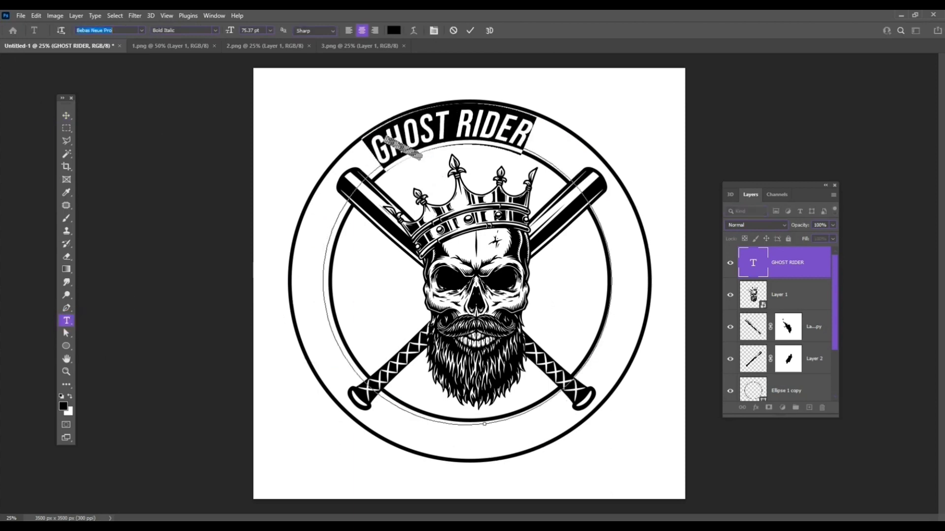
pyautogui.write('A OVE')
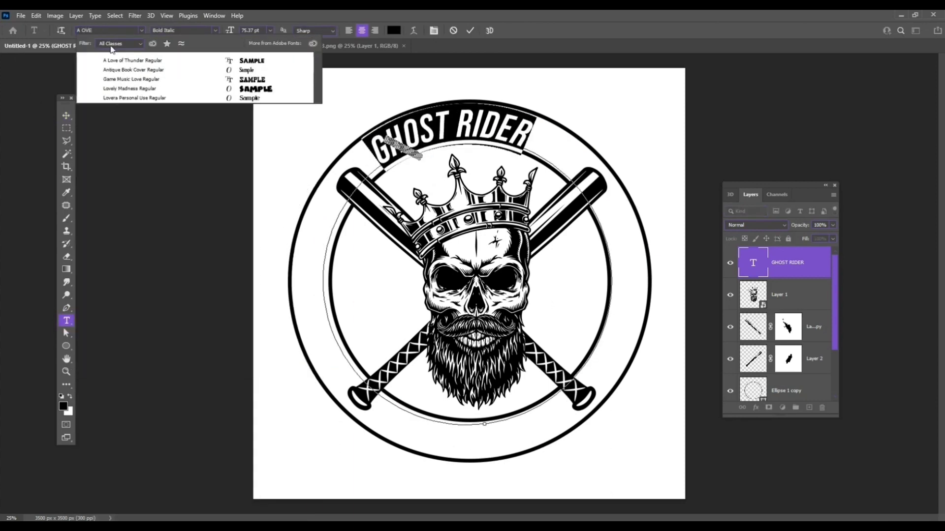
pyautogui.click(182, 61)
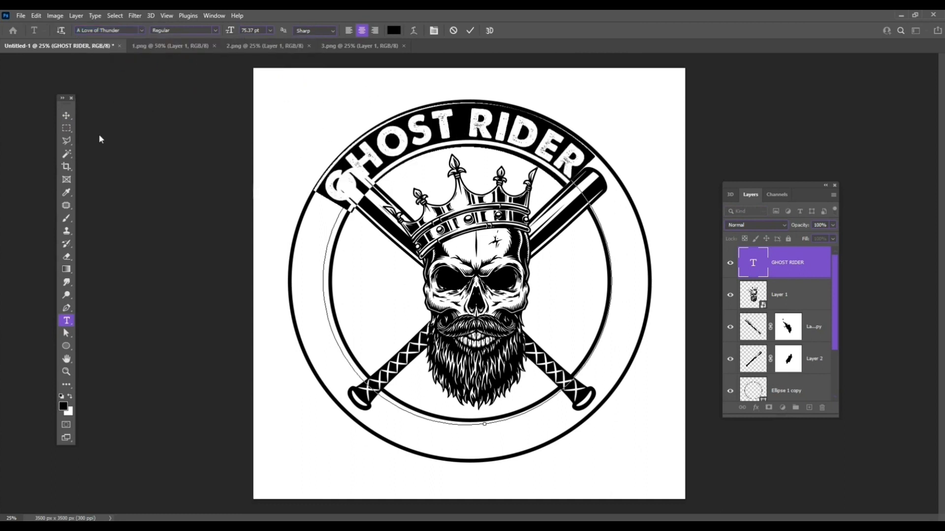
# Set the GHOST RIDER text's font size to 60 pt and commit the edit.
pyautogui.click(269, 31)
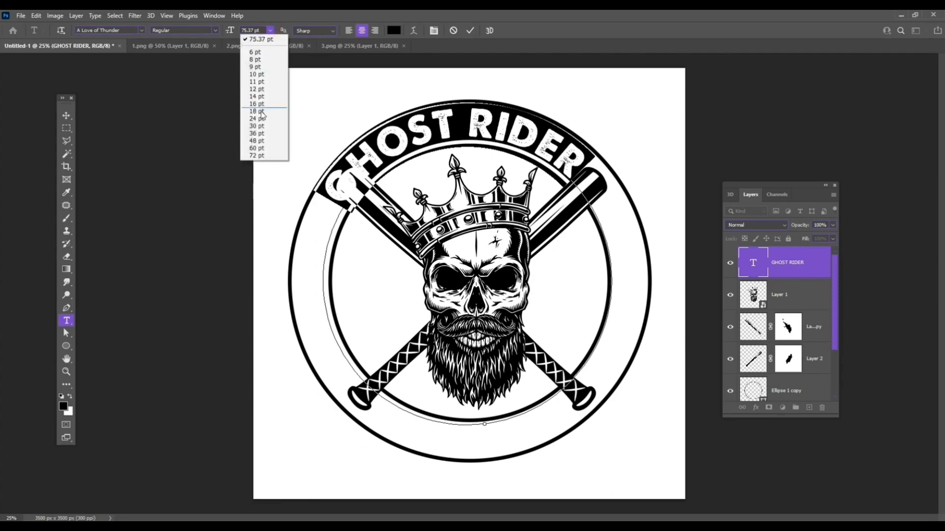
pyautogui.click(260, 149)
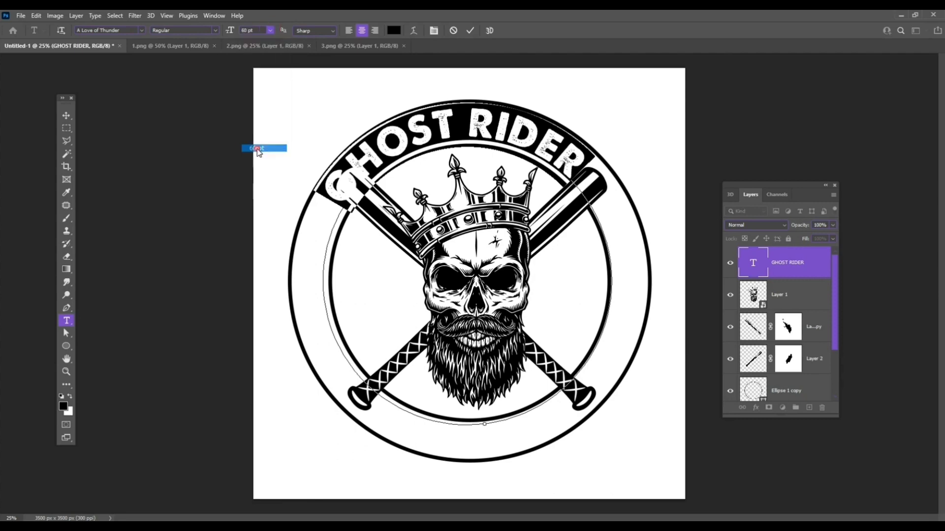
pyautogui.click(66, 115)
pyautogui.click(106, 116)
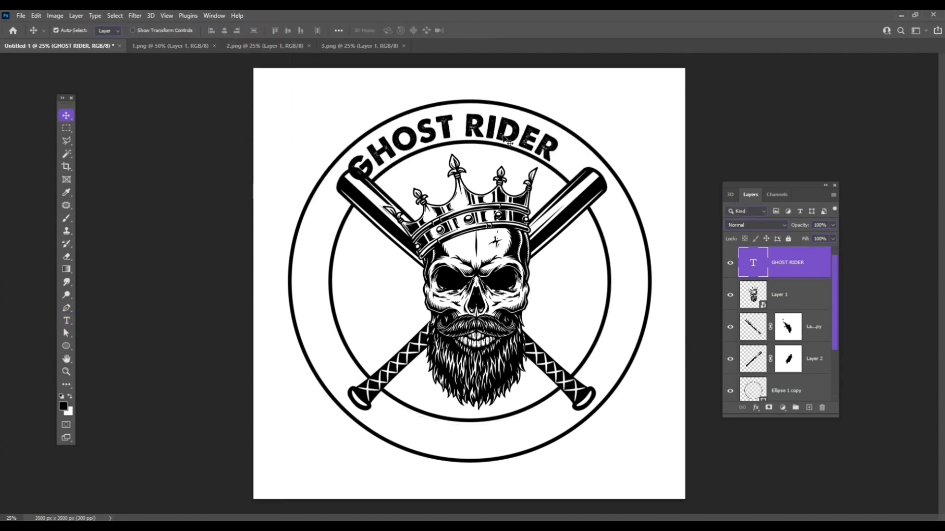
# Rotate the GHOST RIDER text about 6° clockwise, scale it to about 102%, and reposition it centrally in the ring band's upper arc.
pyautogui.hotkey('ctrl', 't')
pyautogui.moveTo(722, 111); pyautogui.dragTo(743, 129)
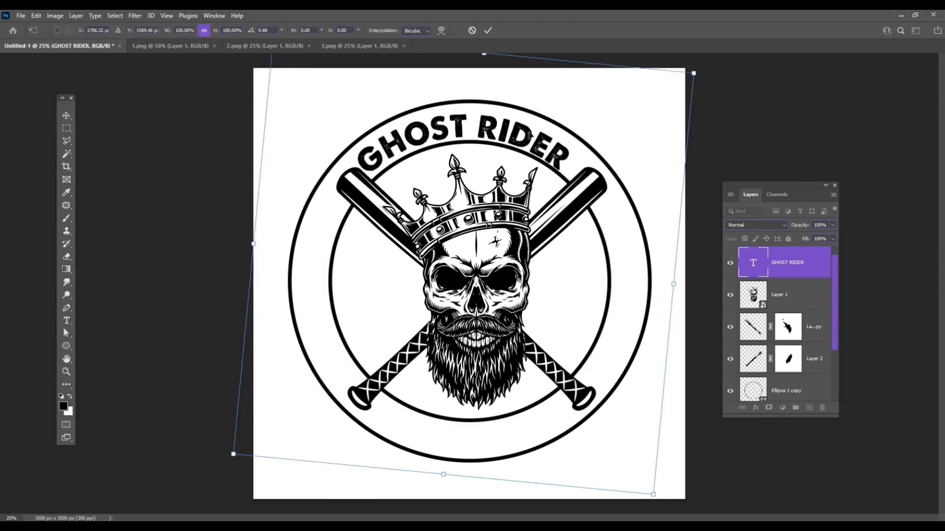
pyautogui.moveTo(533, 135); pyautogui.dragTo(540, 133)
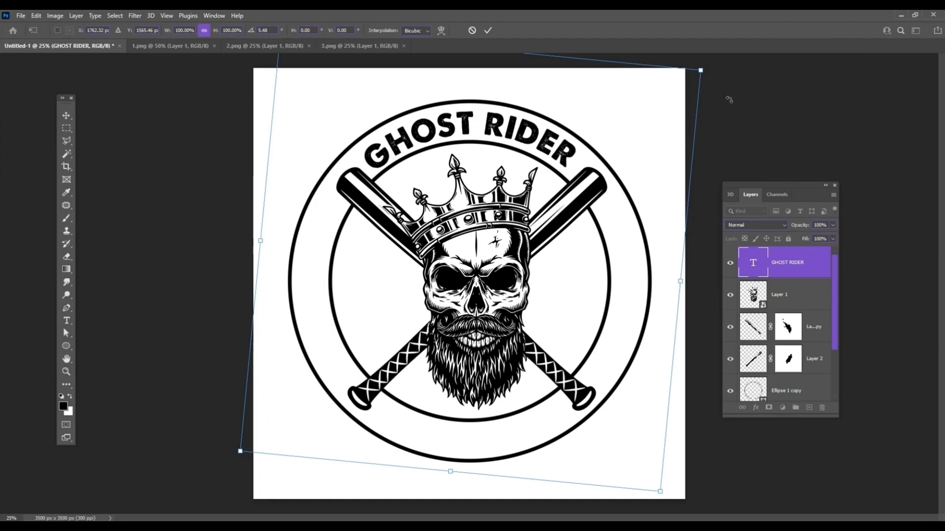
pyautogui.moveTo(731, 102); pyautogui.dragTo(753, 108)
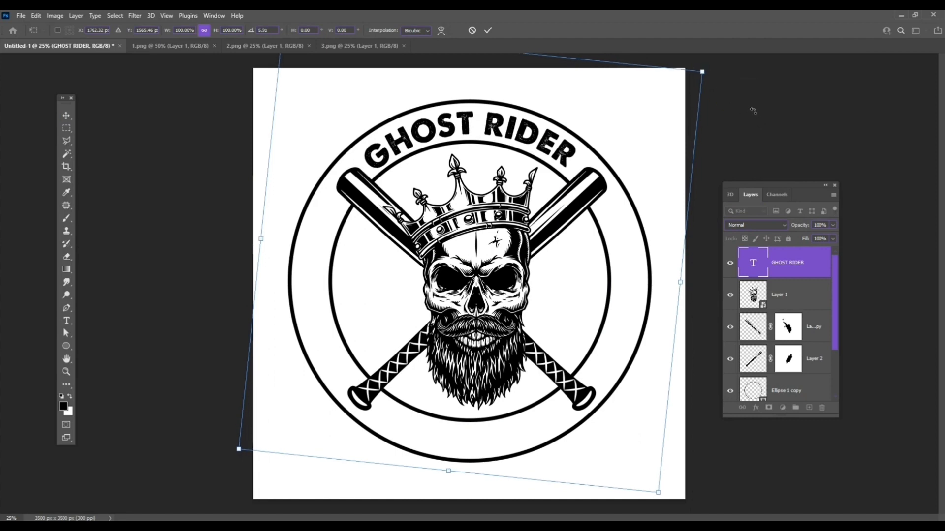
pyautogui.moveTo(533, 130); pyautogui.dragTo(530, 129)
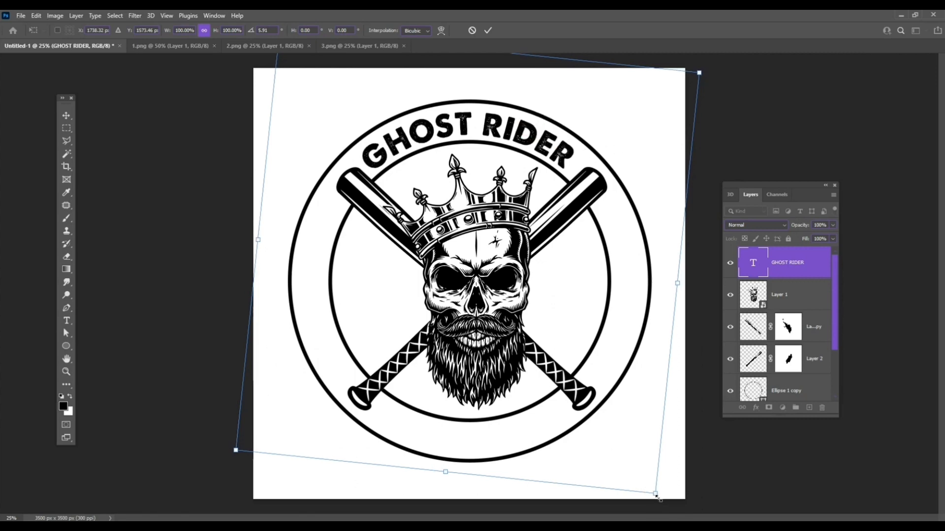
pyautogui.moveTo(658, 498); pyautogui.dragTo(551, 278)
pyautogui.doubleClick(498, 132)
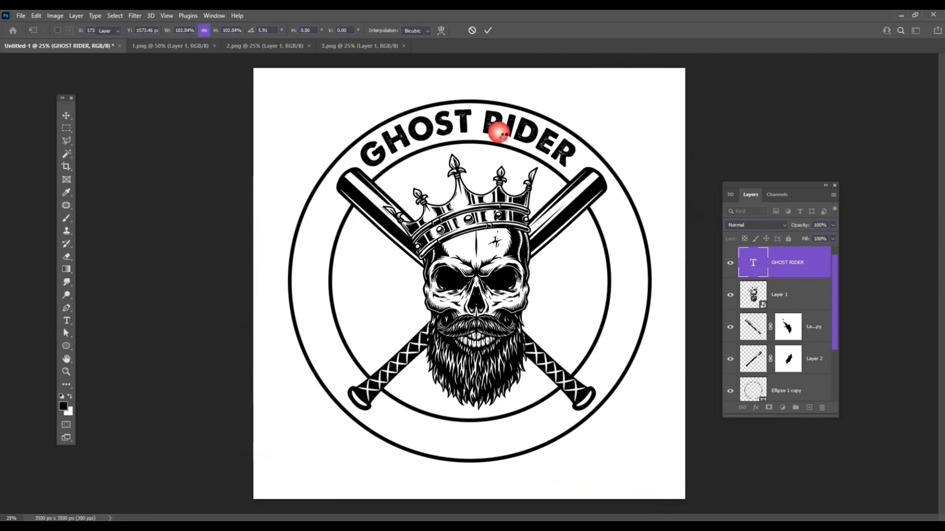
pyautogui.moveTo(493, 127); pyautogui.dragTo(494, 128)
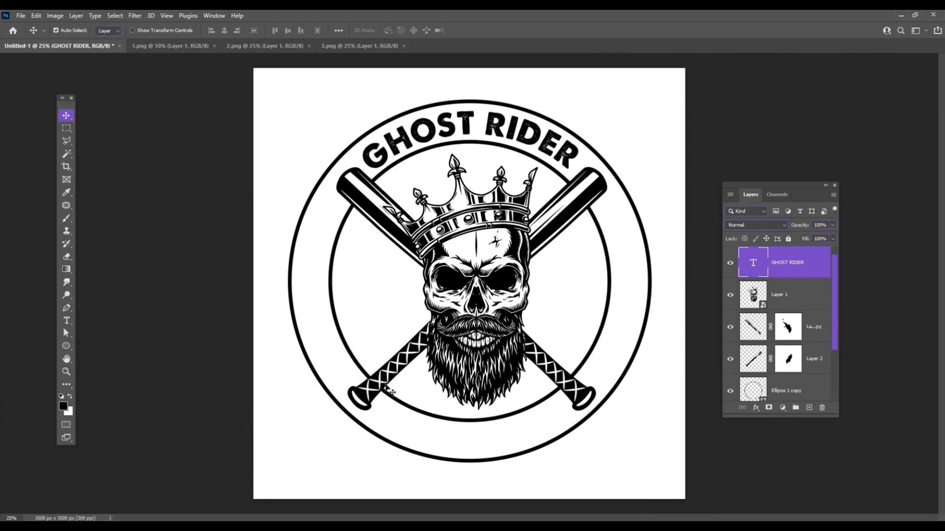
# Add a new layer above the GHOST RIDER text and redisplay the circular Work Path.
pyautogui.click(66, 321)
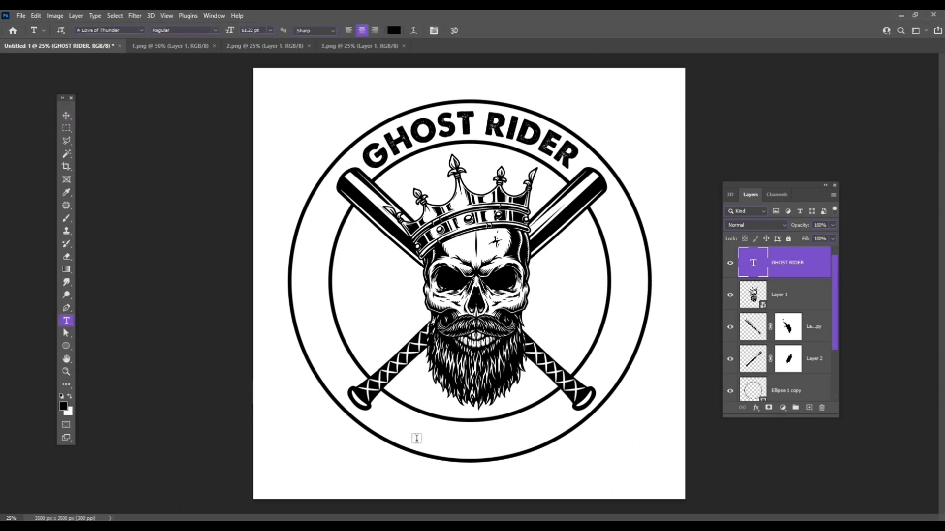
pyautogui.click(809, 409)
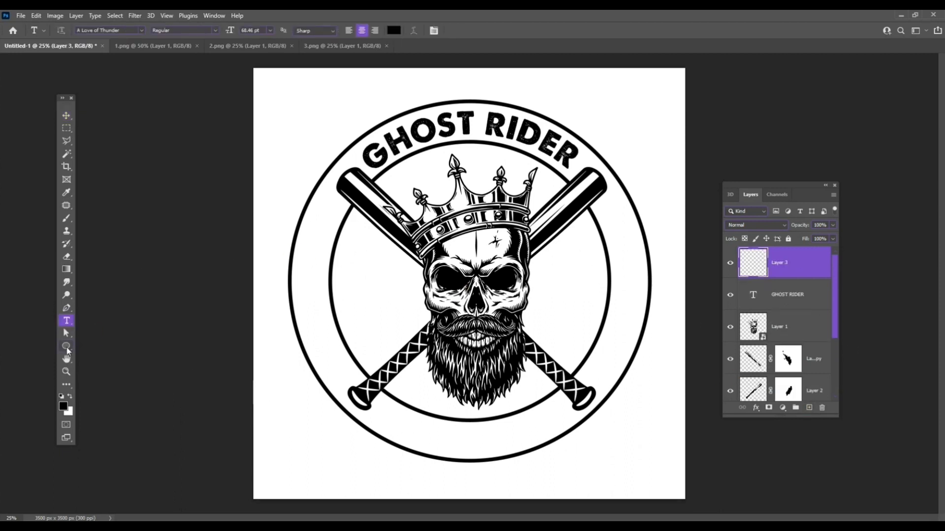
pyautogui.click(66, 115)
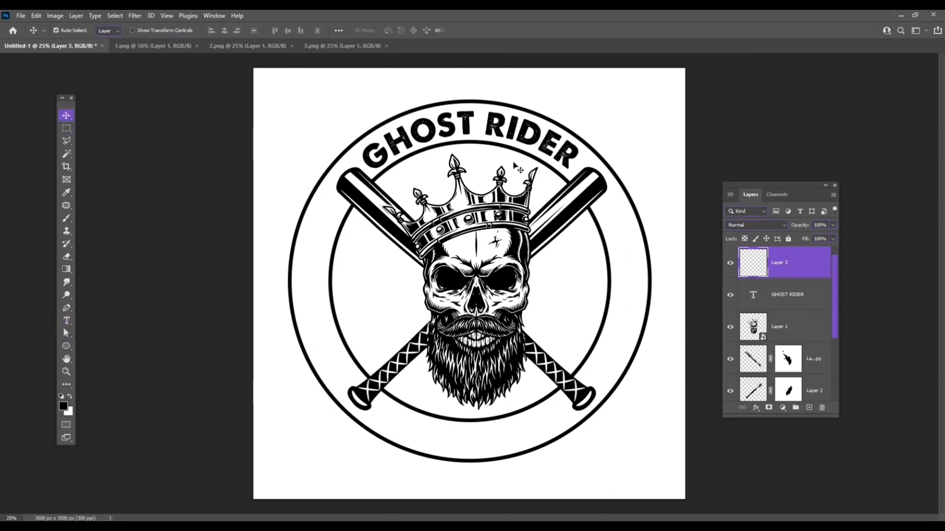
pyautogui.click(214, 15)
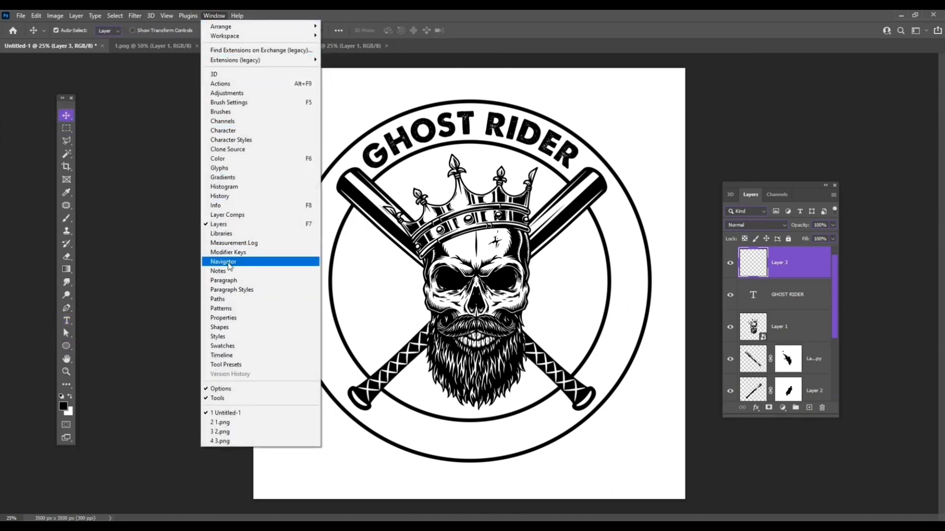
pyautogui.click(231, 299)
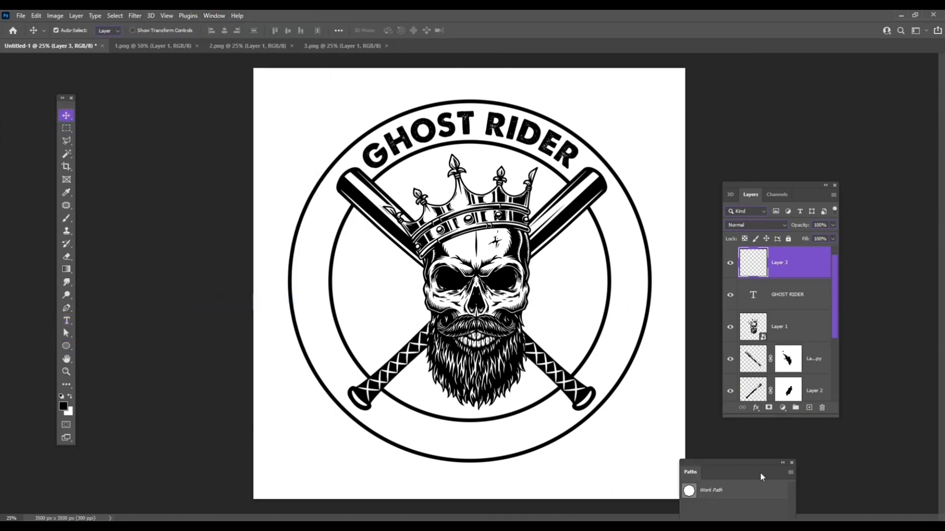
pyautogui.moveTo(760, 472); pyautogui.dragTo(809, 125)
pyautogui.click(767, 148)
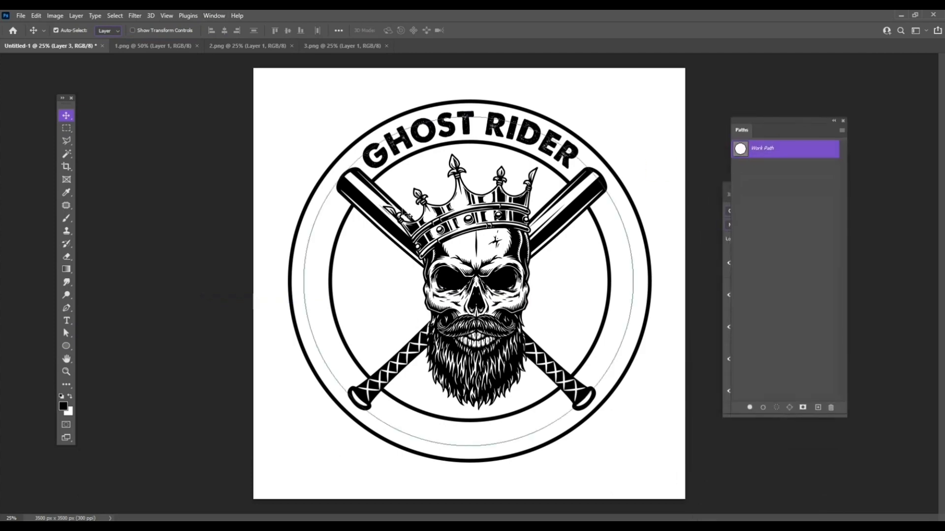
# Add the text DUDES along the circular path's lower arc and flip it upright to the inner side of the path.
pyautogui.click(67, 321)
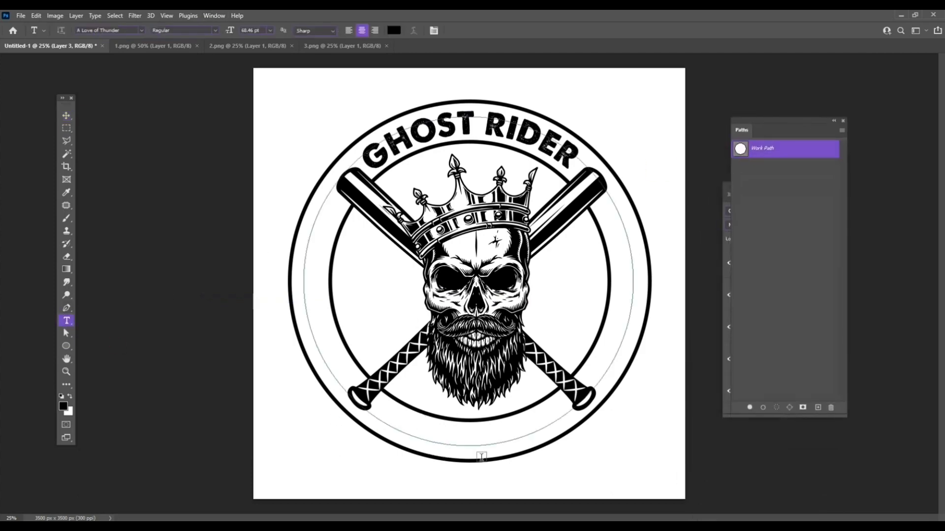
pyautogui.click(488, 449)
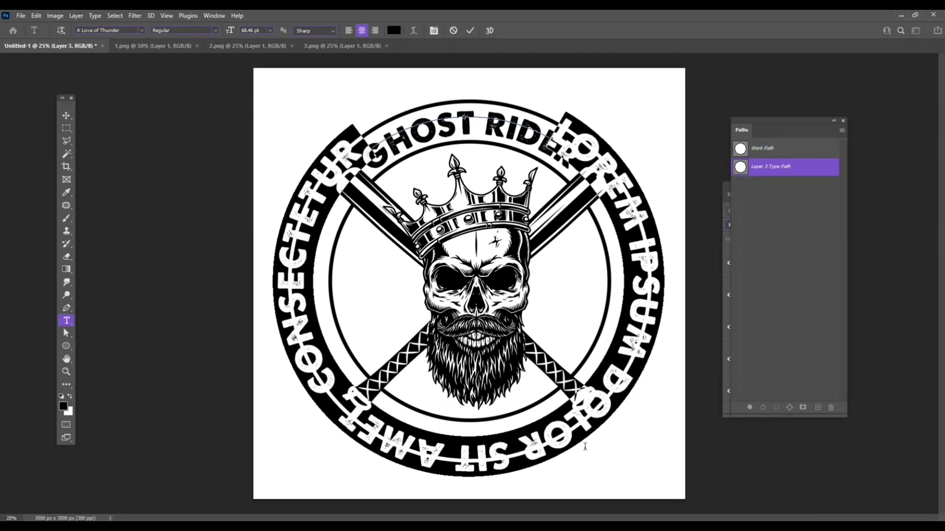
pyautogui.write('DU')
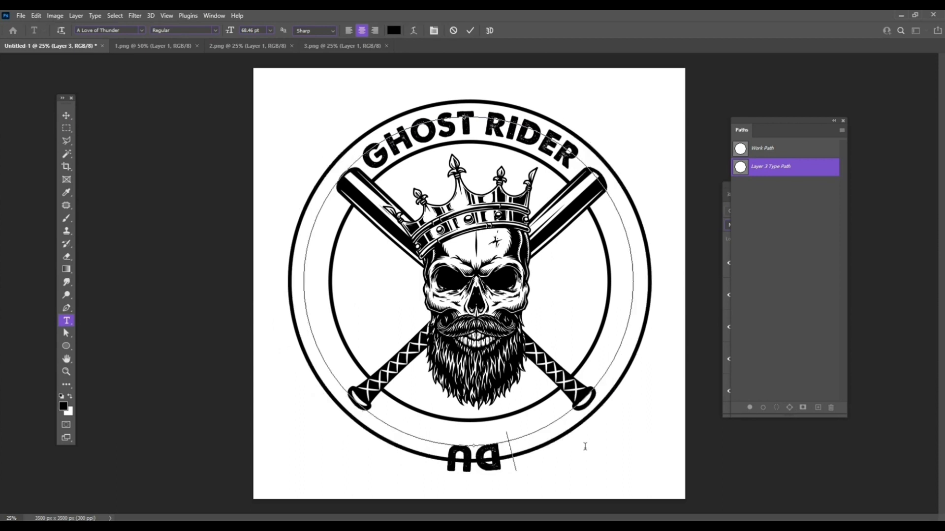
pyautogui.write('DES')
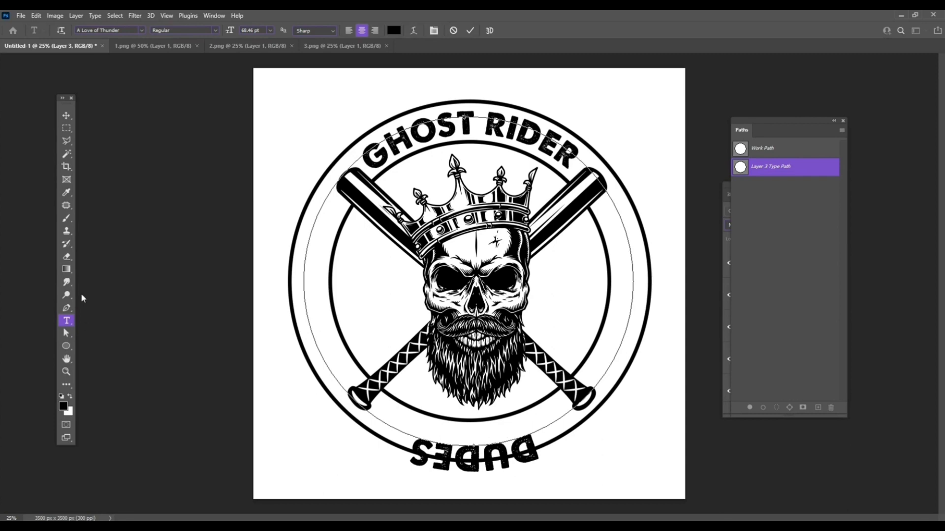
pyautogui.click(67, 334)
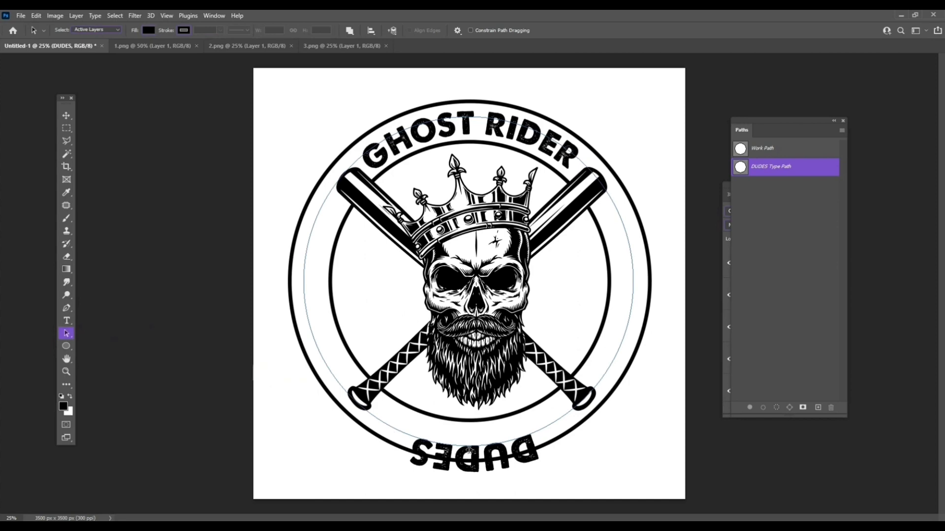
pyautogui.moveTo(470, 450); pyautogui.dragTo(469, 434)
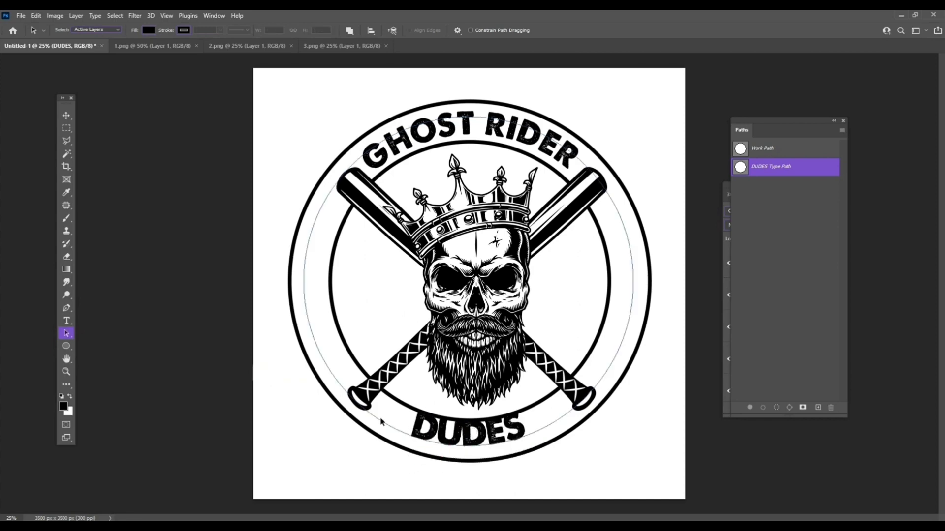
# Set the letter tracking of the whole DUDES text to 380 and commit the edit.
pyautogui.click(66, 319)
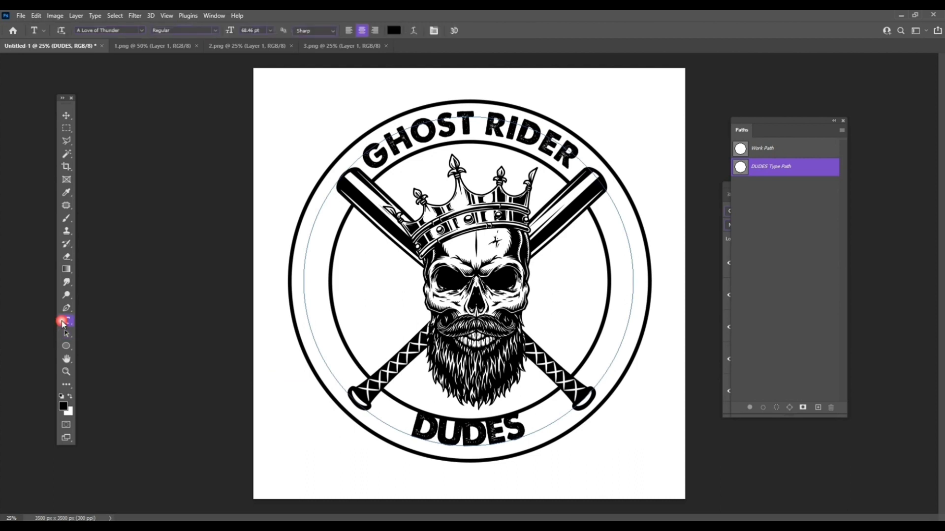
pyautogui.doubleClick(465, 440)
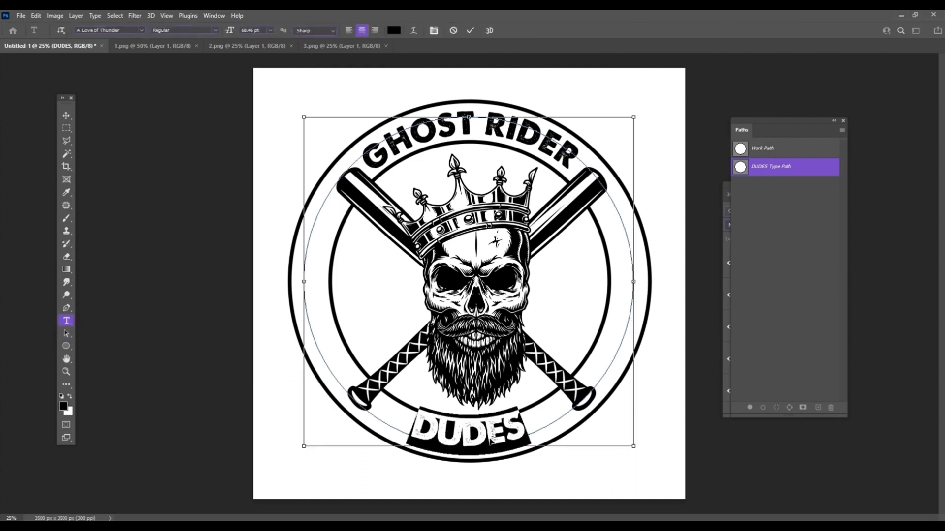
pyautogui.hotkey('alt', 'Right')
pyautogui.hotkey('alt', 'Right')
pyautogui.hotkey('alt', 'Right')
pyautogui.hotkey('alt', 'Right')
pyautogui.hotkey('alt', 'Right')
pyautogui.hotkey('alt', 'Right')
pyautogui.hotkey('alt', 'Right')
pyautogui.hotkey('alt', 'Right')
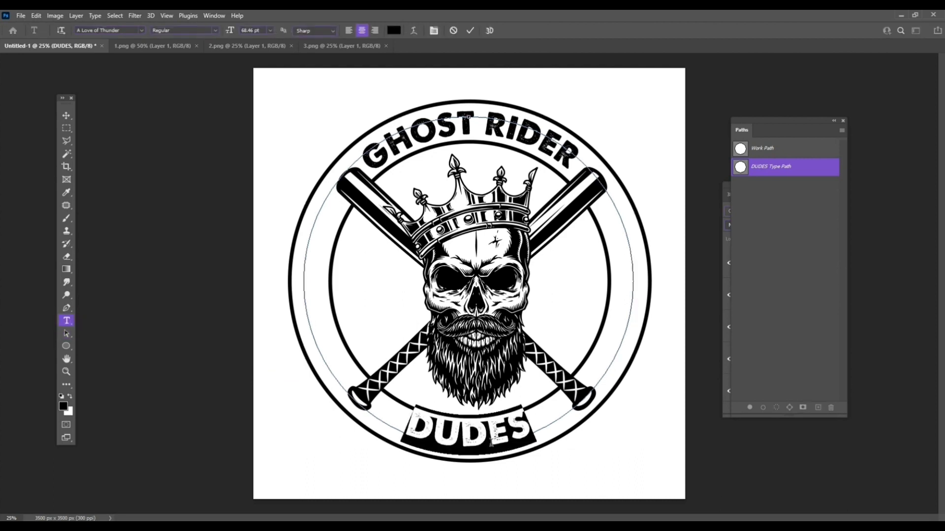
pyautogui.hotkey('alt', 'Right')
pyautogui.hotkey('alt', 'Right')
pyautogui.hotkey('alt', 'Right')
pyautogui.hotkey('alt', 'Right')
pyautogui.hotkey('alt', 'Right')
pyautogui.hotkey('alt', 'Right')
pyautogui.hotkey('alt', 'Right')
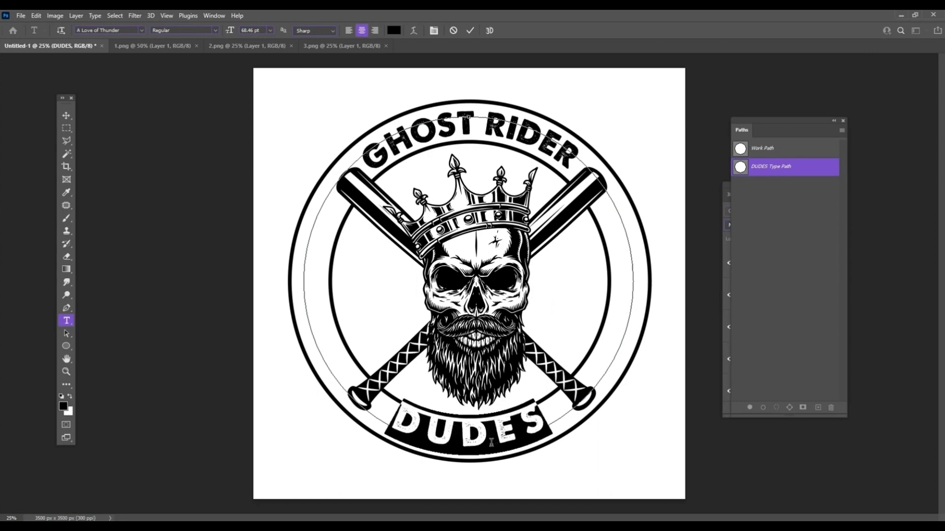
pyautogui.click(63, 115)
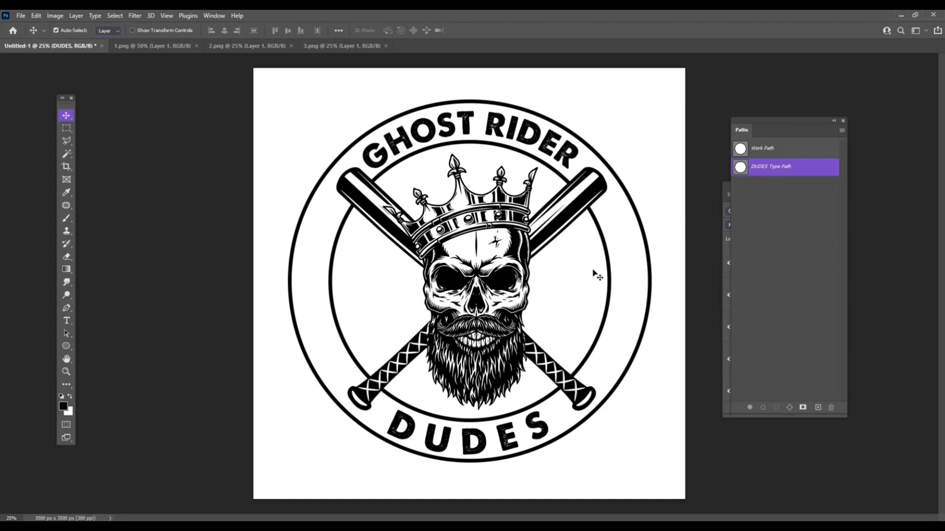
# Add a new layer and draw a small filled black circle in the ring band just below the left bat's tip.
pyautogui.click(844, 120)
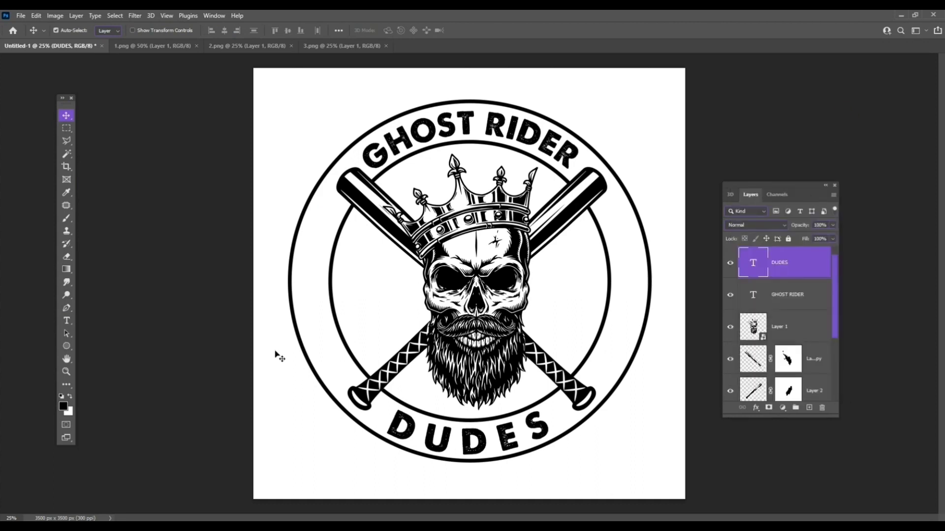
pyautogui.press('ctrl')
pyautogui.rightClick(67, 346)
pyautogui.click(101, 355)
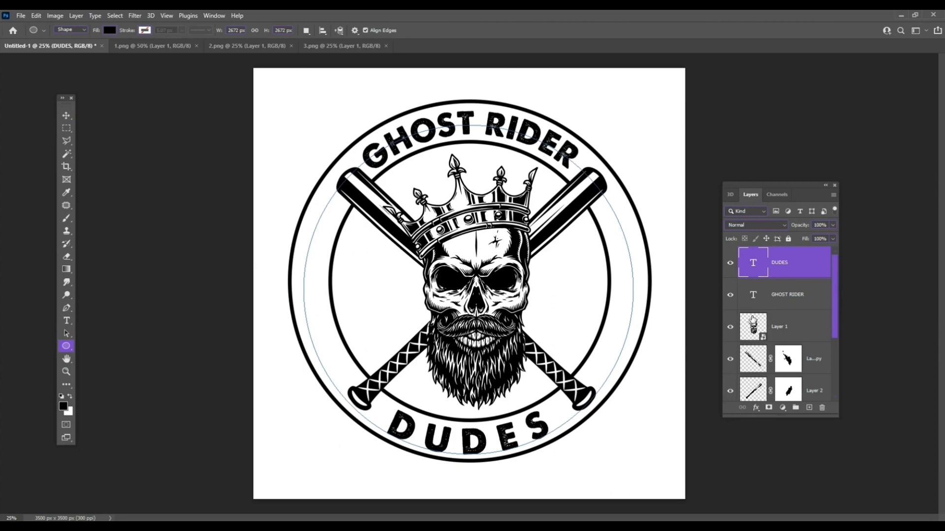
pyautogui.click(810, 408)
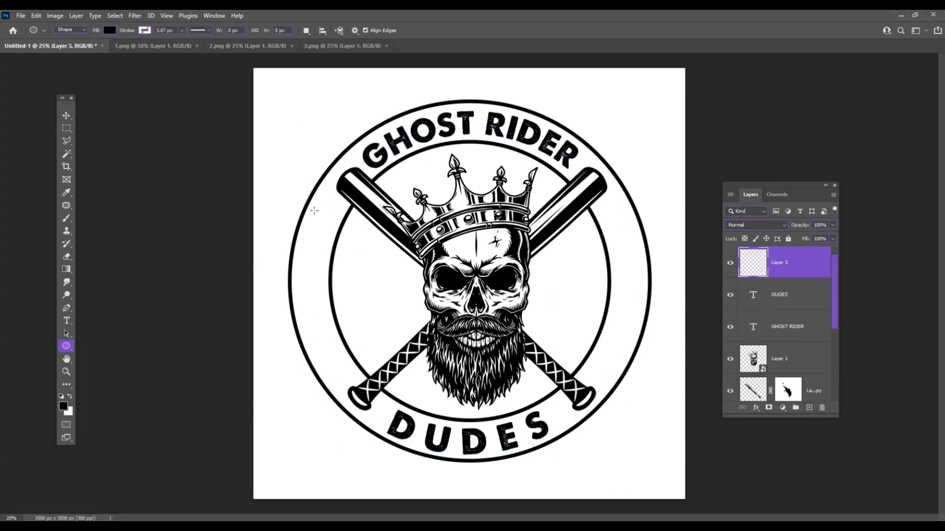
pyautogui.moveTo(319, 211); pyautogui.dragTo(337, 226)
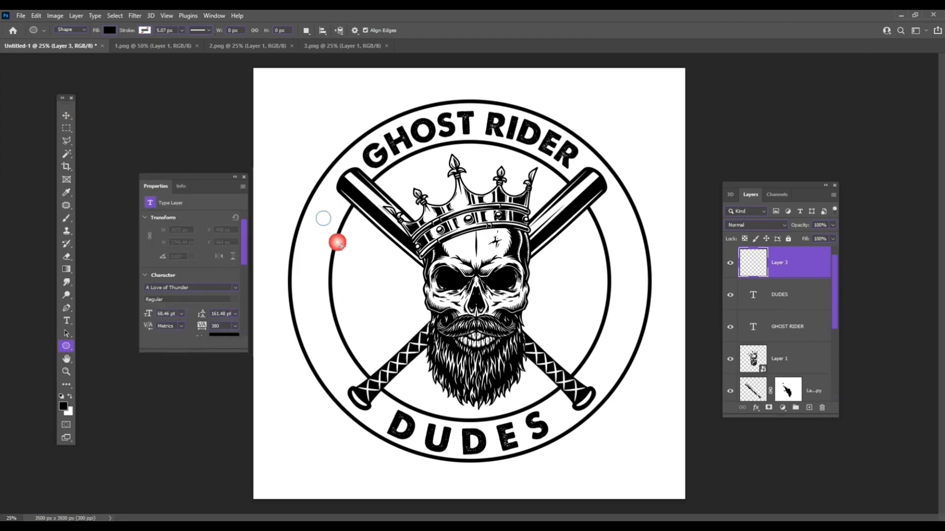
pyautogui.click(244, 177)
# Duplicate the black dot four times, spacing the copies down the left side of the ring band along its curve.
pyautogui.click(66, 115)
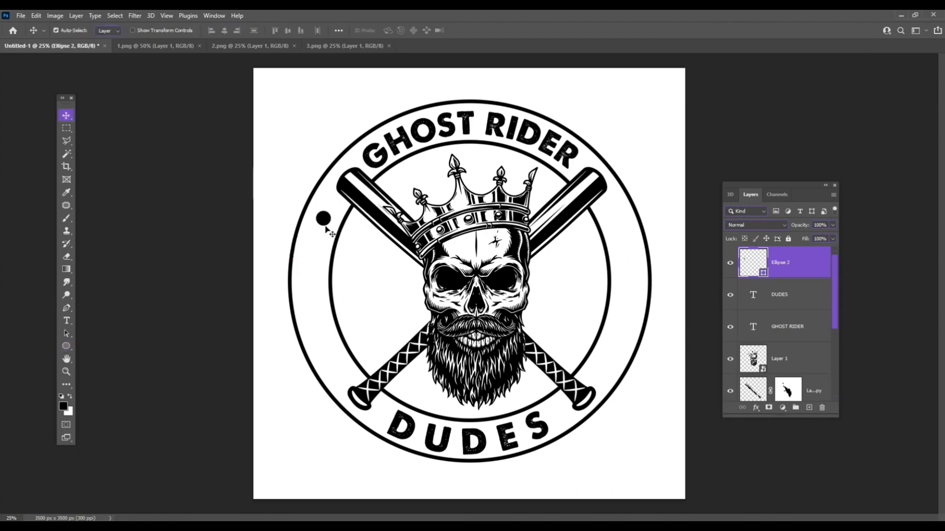
pyautogui.moveTo(324, 220); pyautogui.dragTo(339, 376)
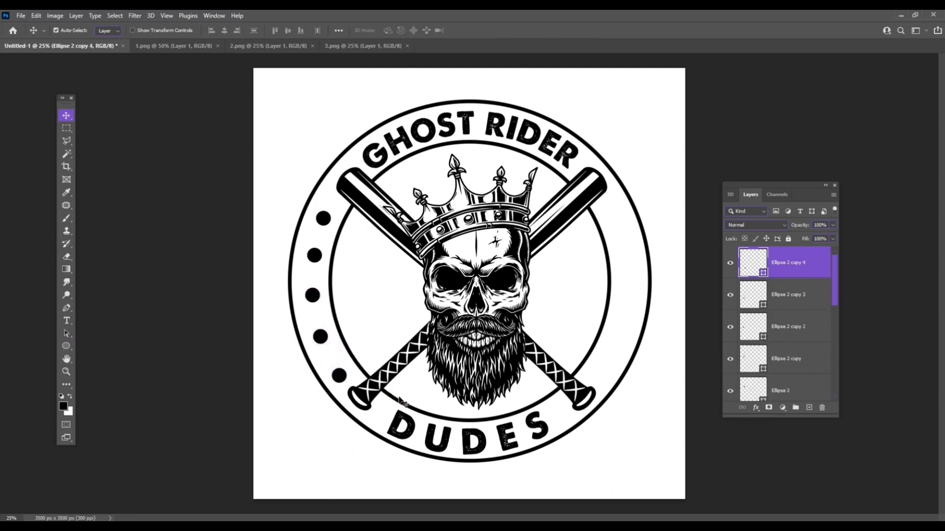
# Select all five dots, convert them into a single smart object and nudge it slightly upward.
pyautogui.keyDown('shift'); pyautogui.click(319, 336); pyautogui.keyUp('shift')
pyautogui.keyDown('shift'); pyautogui.click(312, 294); pyautogui.keyUp('shift')
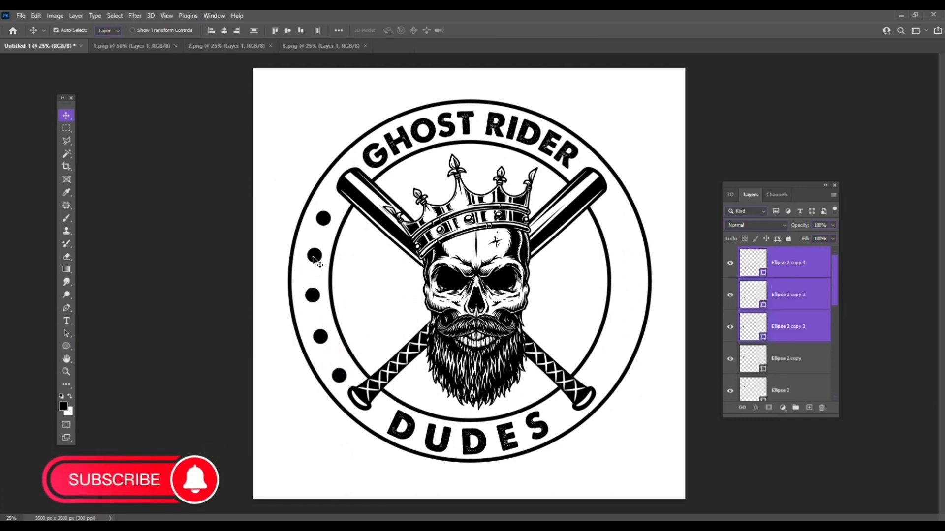
pyautogui.keyDown('shift'); pyautogui.click(314, 256); pyautogui.keyUp('shift')
pyautogui.keyDown('shift'); pyautogui.click(322, 219); pyautogui.keyUp('shift')
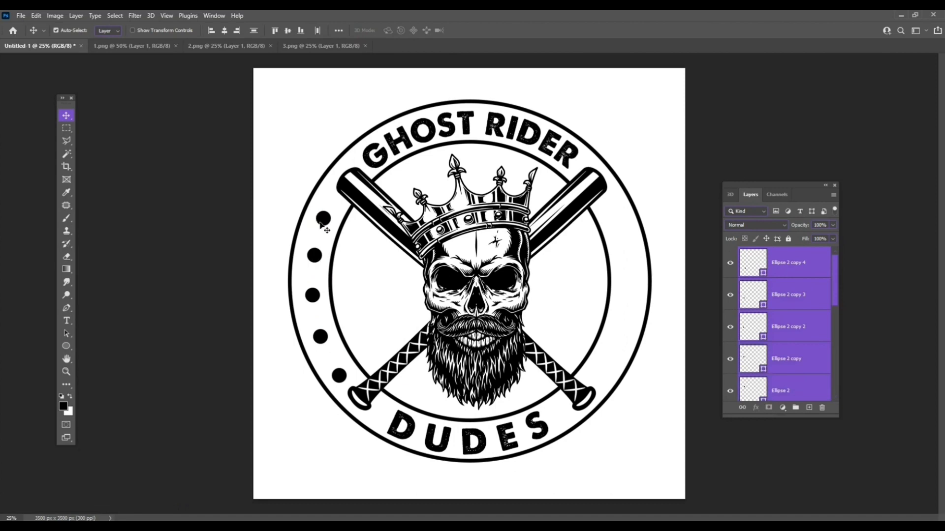
pyautogui.rightClick(788, 266)
pyautogui.click(836, 241)
pyautogui.moveTo(323, 222); pyautogui.dragTo(323, 220)
# Copy the column of dots to the ring band's right side, flip the copy horizontally and position it to mirror the original.
pyautogui.moveTo(314, 252); pyautogui.dragTo(635, 278)
pyautogui.hotkey('ctrl', 't')
pyautogui.rightClick(620, 266)
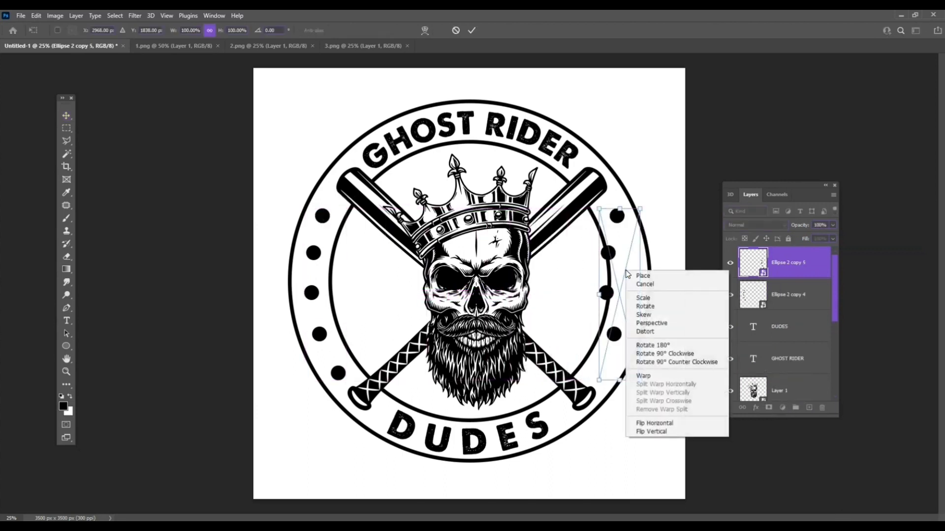
pyautogui.click(659, 420)
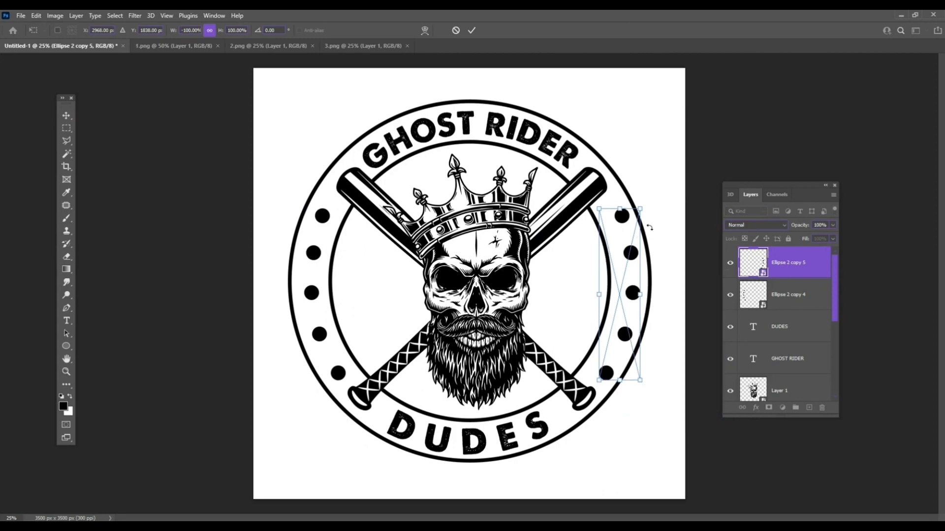
pyautogui.moveTo(663, 217); pyautogui.dragTo(620, 216)
pyautogui.doubleClick(624, 220)
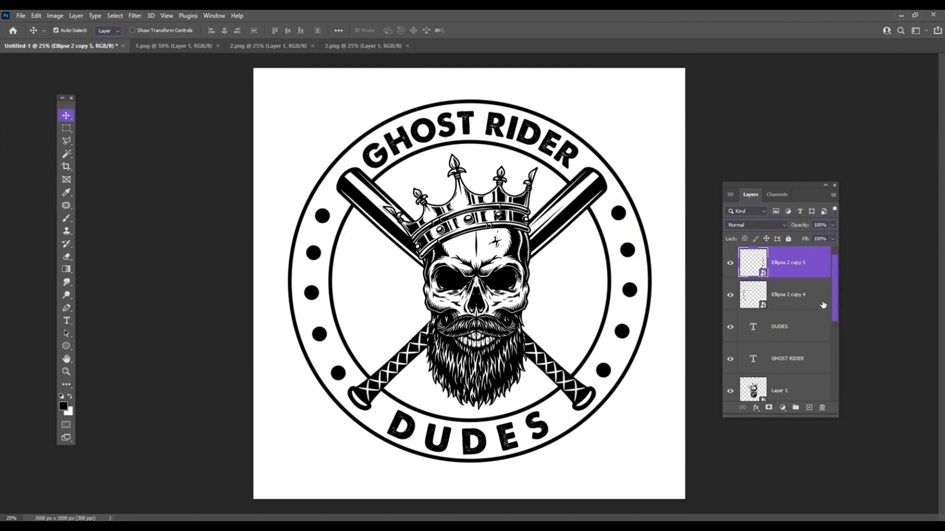
# Group all layers above the Background into one group.
pyautogui.scroll(-6, 821, 323)
pyautogui.keyDown('shift'); pyautogui.click(812, 347); pyautogui.keyUp('shift')
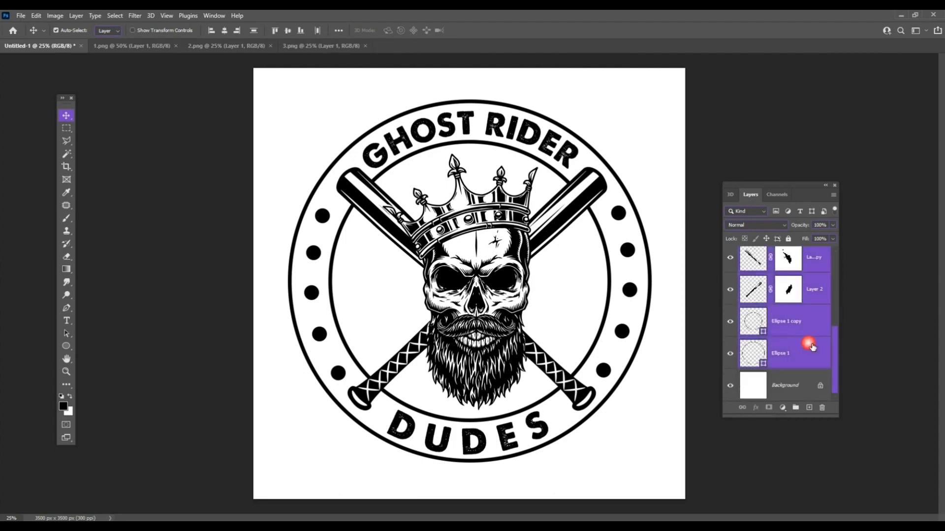
pyautogui.hotkey('ctrl', 'g')
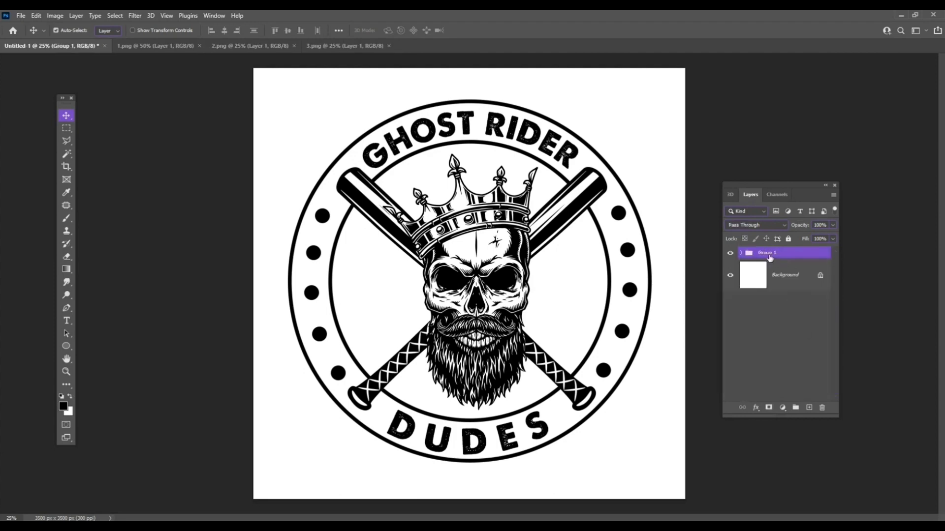
# Bring the scratch texture from 3.png into the badge document, centre it over the badge and scale it to about 110%.
pyautogui.click(334, 46)
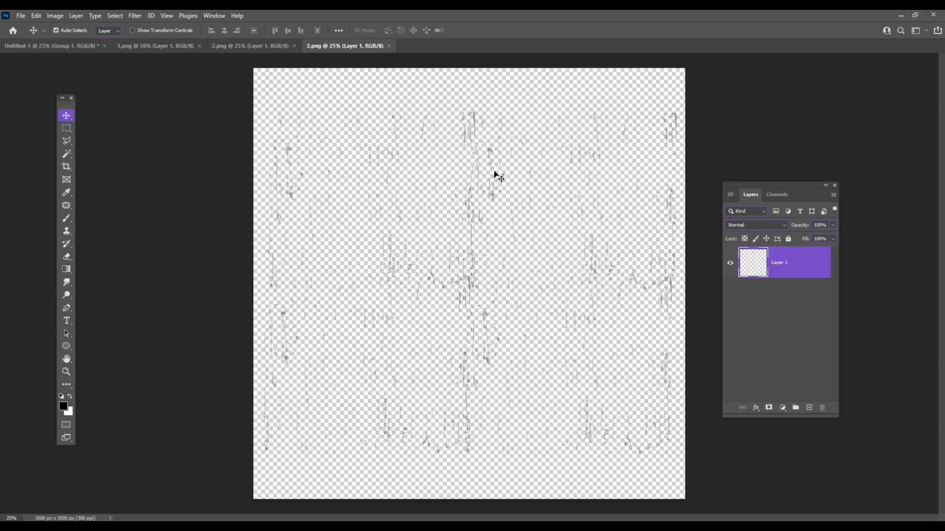
pyautogui.moveTo(475, 126); pyautogui.dragTo(513, 186)
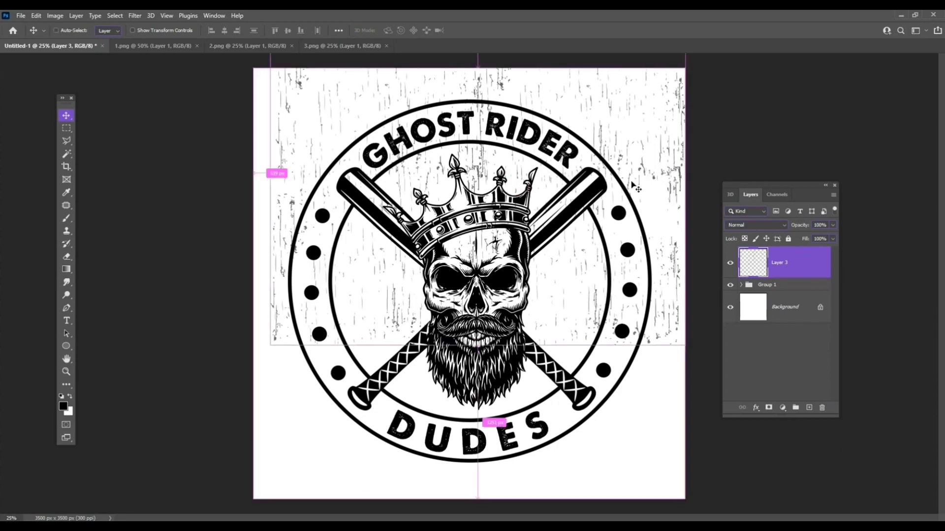
pyautogui.hotkey('ctrl', 't')
pyautogui.moveTo(582, 156); pyautogui.dragTo(566, 262)
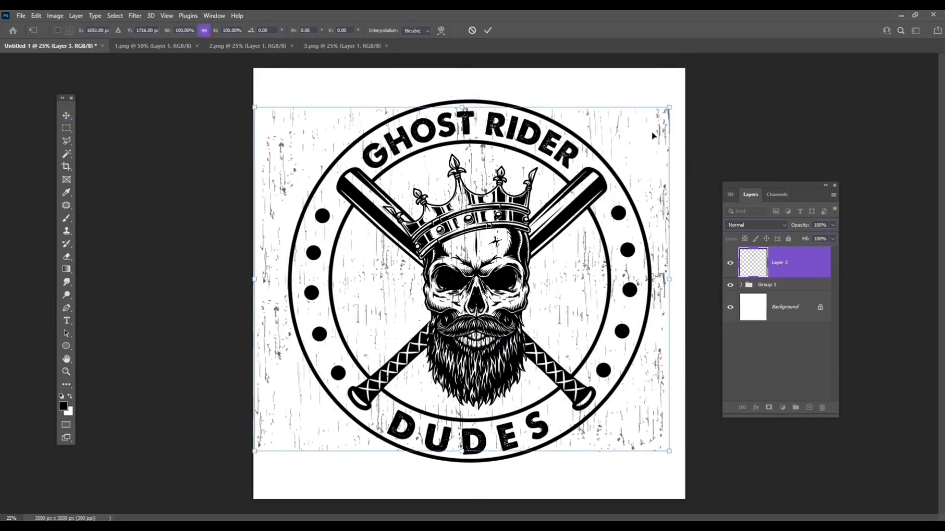
pyautogui.moveTo(671, 110); pyautogui.dragTo(709, 73)
pyautogui.press('Return')
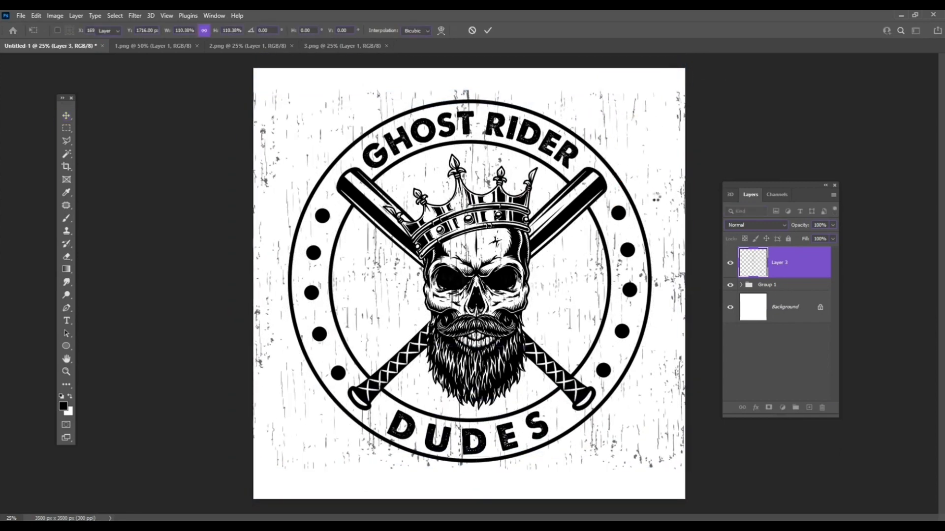
# Clip the texture layer to the badge group and set its Hue/Saturation lightness to +100.
pyautogui.moveTo(785, 277); pyautogui.dragTo(801, 281)
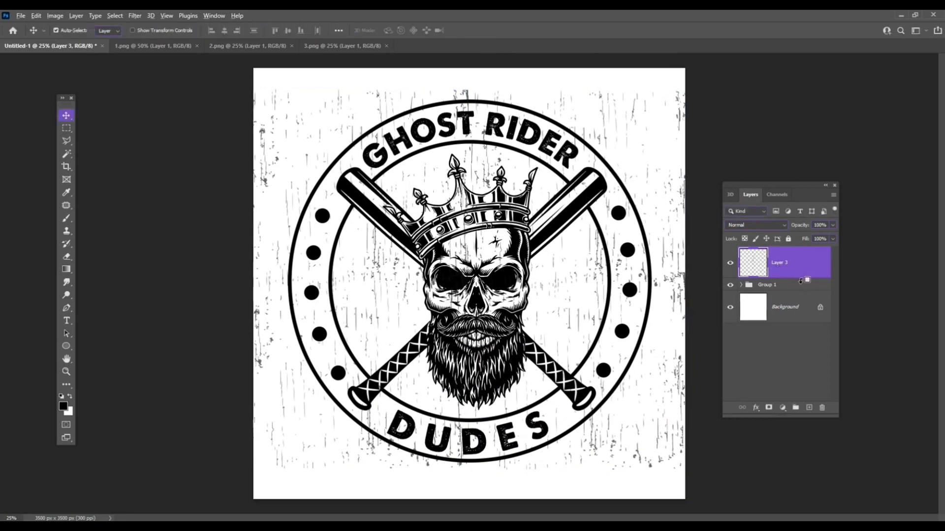
pyautogui.keyDown('alt'); pyautogui.click(801, 280); pyautogui.keyUp('alt')
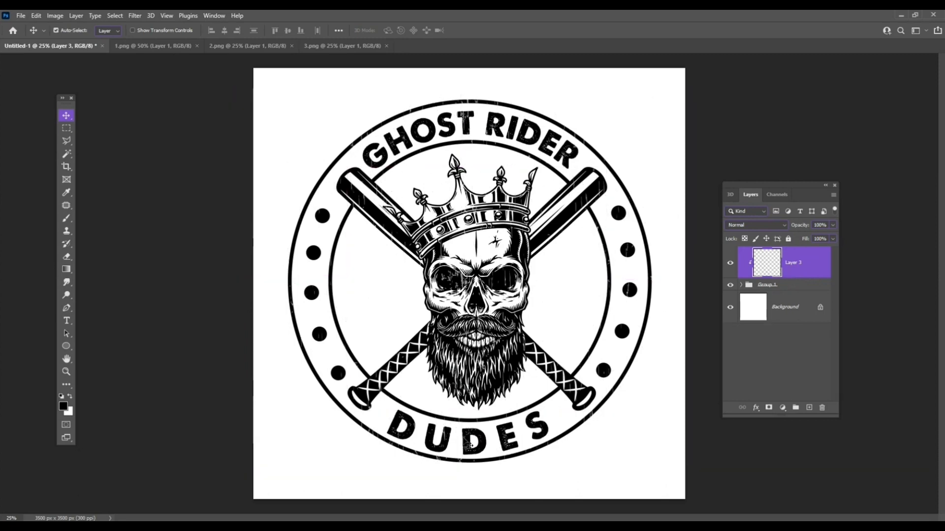
pyautogui.hotkey('ctrl', 'u')
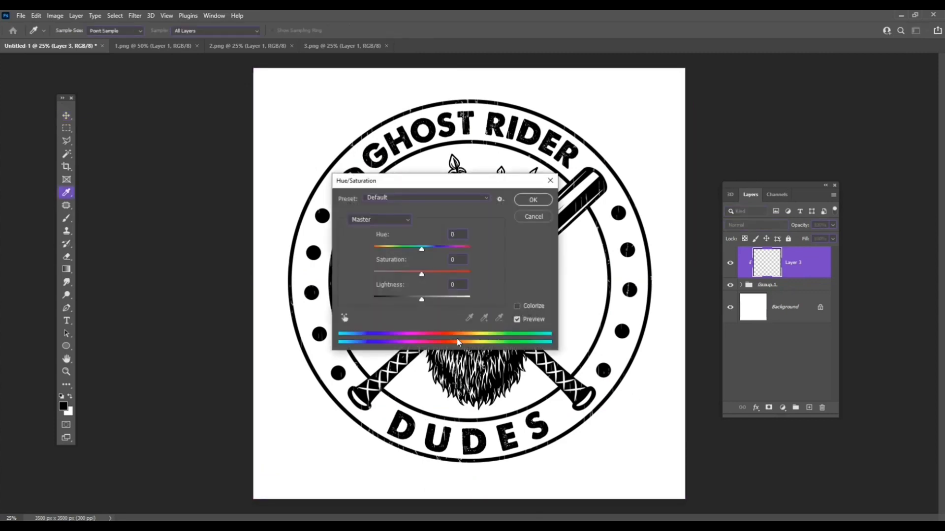
pyautogui.moveTo(423, 300); pyautogui.dragTo(573, 294)
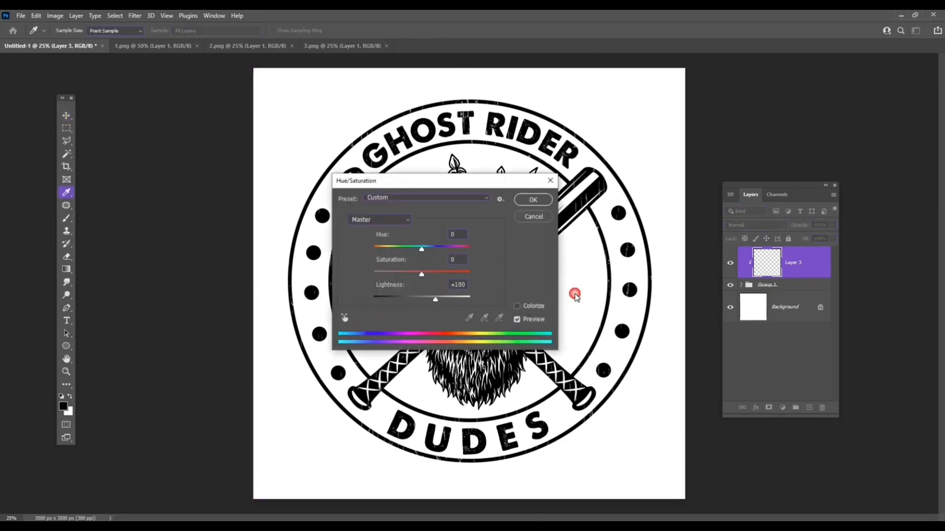
pyautogui.click(539, 204)
# Duplicate the clipped texture layer three times.
pyautogui.moveTo(819, 273); pyautogui.dragTo(816, 410)
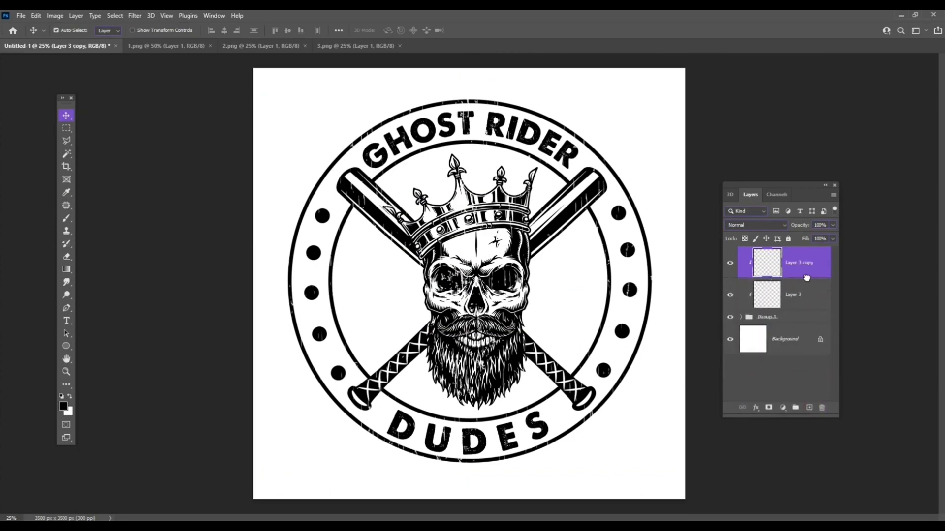
pyautogui.moveTo(806, 278); pyautogui.dragTo(813, 412)
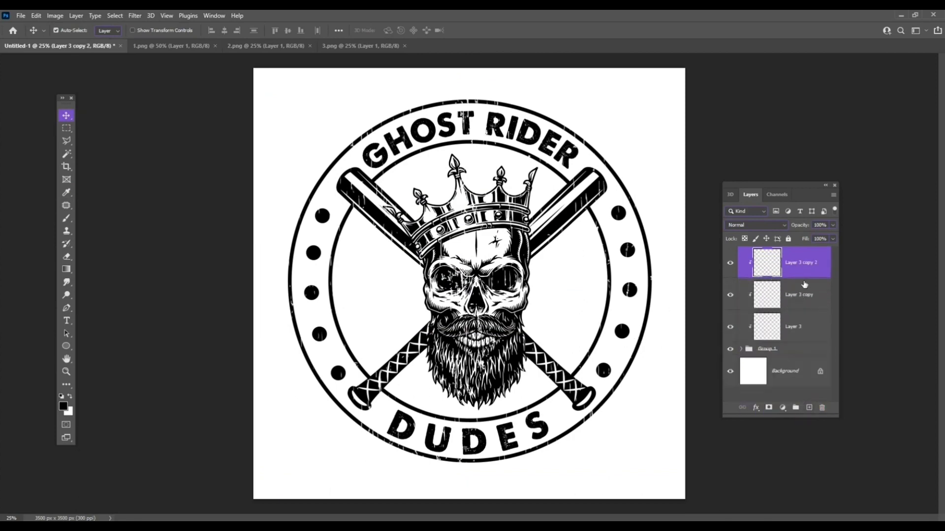
pyautogui.moveTo(807, 266); pyautogui.dragTo(812, 411)
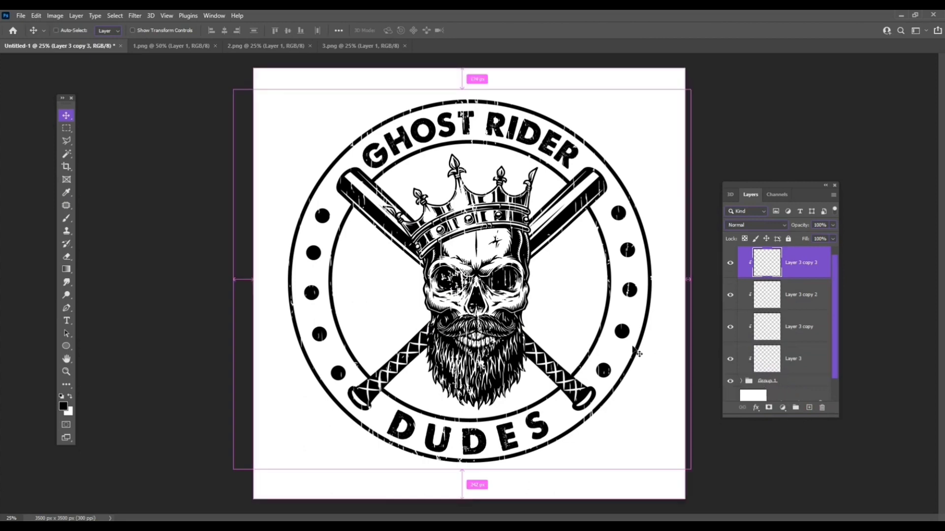
# Shift the topmost texture copy slightly up and left, and reposition the top two copies together over the badge.
pyautogui.hotkey('ctrl', 't')
pyautogui.moveTo(569, 282)
pyautogui.mouseDown()
pyautogui.moveTo(530, 278)
pyautogui.moveTo(553, 279)
pyautogui.mouseUp()
pyautogui.press('Return')
pyautogui.keyDown('shift'); pyautogui.click(790, 306); pyautogui.keyUp('shift')
pyautogui.hotkey('ctrl', 't')
pyautogui.press('Return')
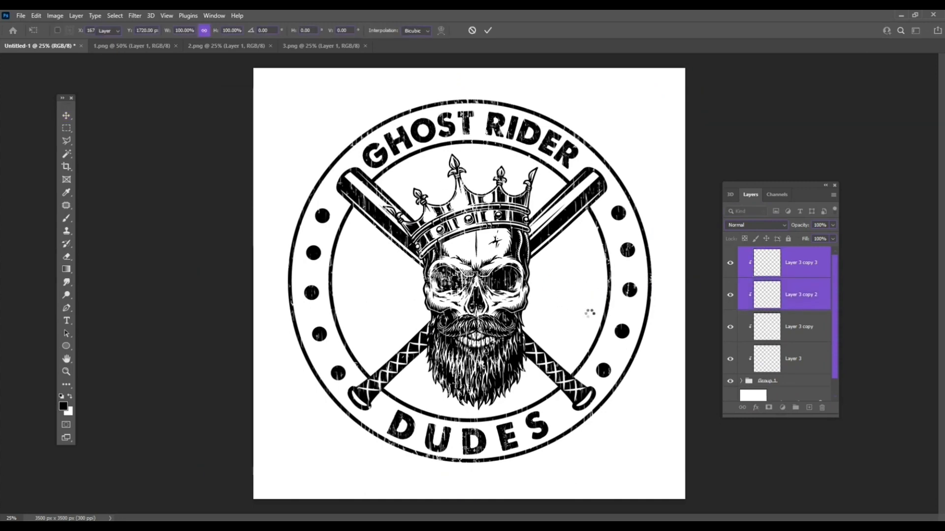